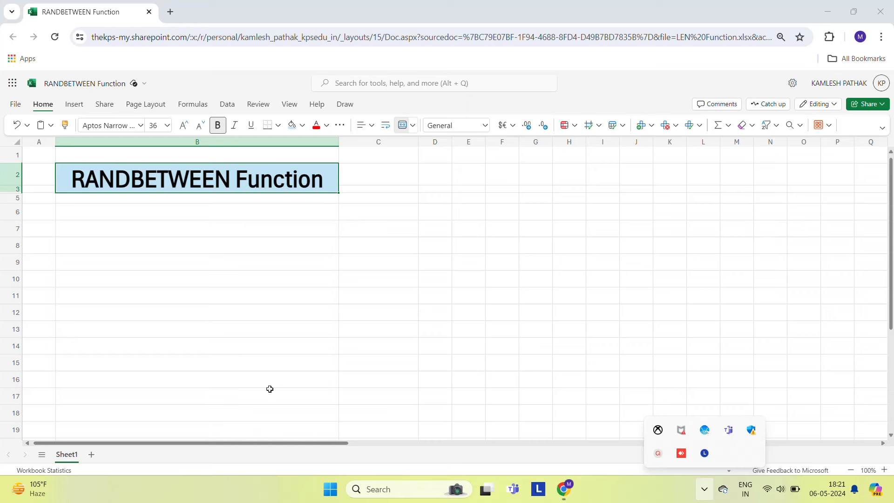
- Enter 500 in cell E6
{"action": "left_click", "coordinate": [127, 224]}
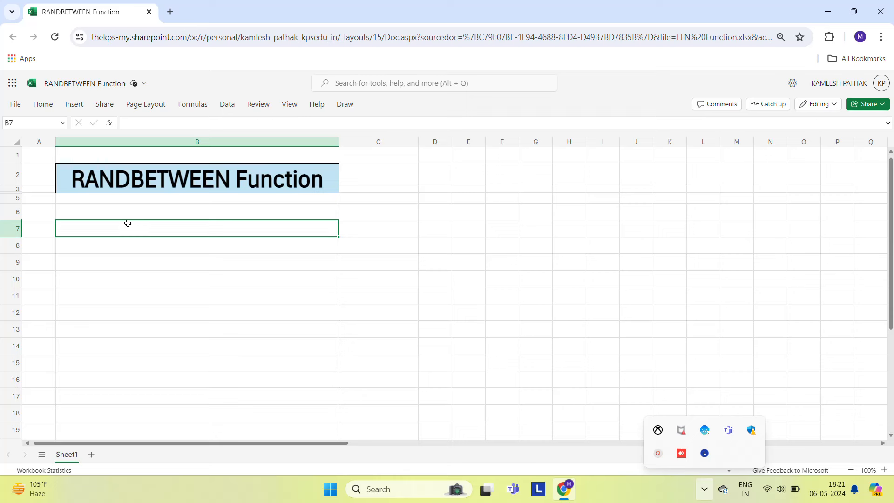
{"action": "left_click", "coordinate": [346, 207]}
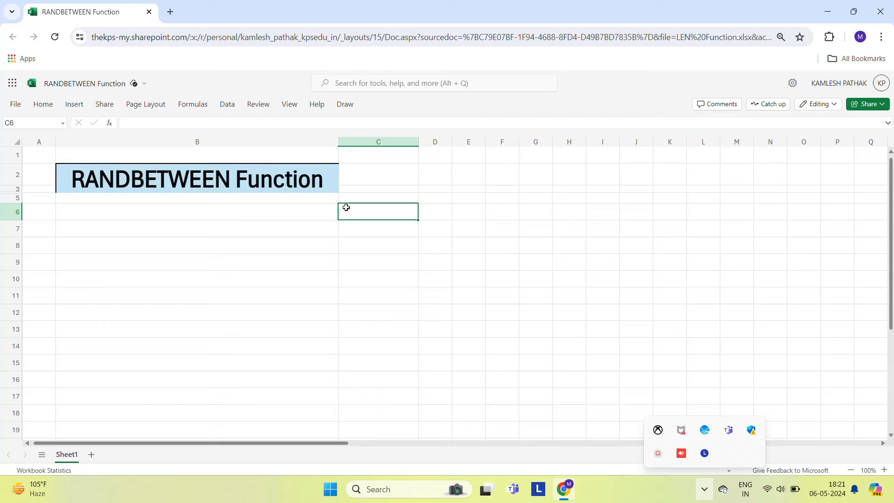
{"action": "key", "text": "Right"}
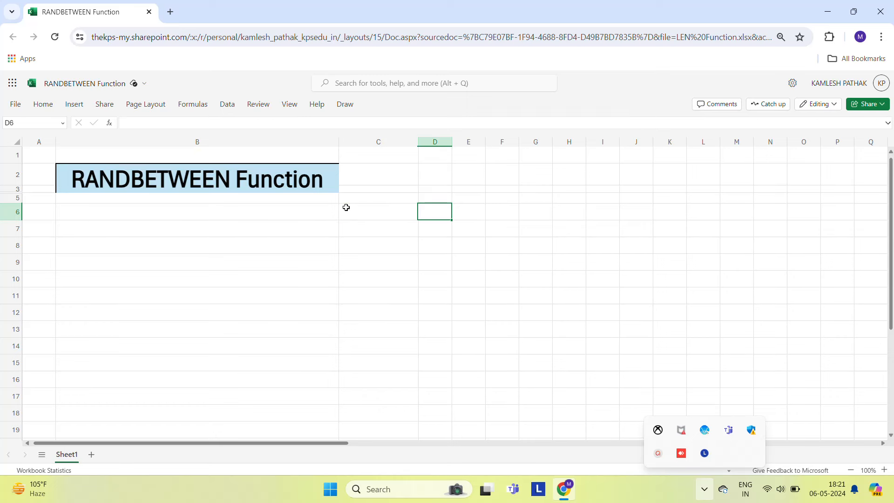
{"action": "key", "text": "Right"}
{"action": "key", "text": "Up"}
{"action": "key", "text": "Up"}
{"action": "key", "text": "Down"}
{"action": "key", "text": "Down"}
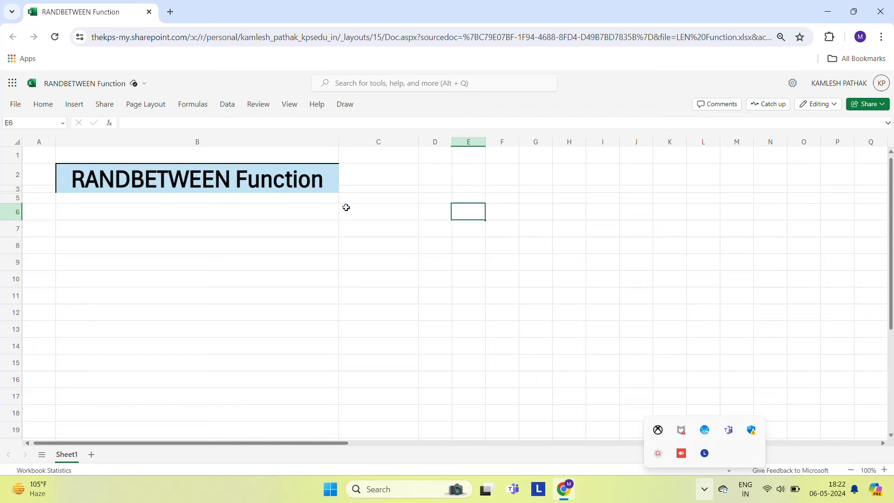
{"action": "type", "text": "500"}
{"action": "key", "text": "Return"}
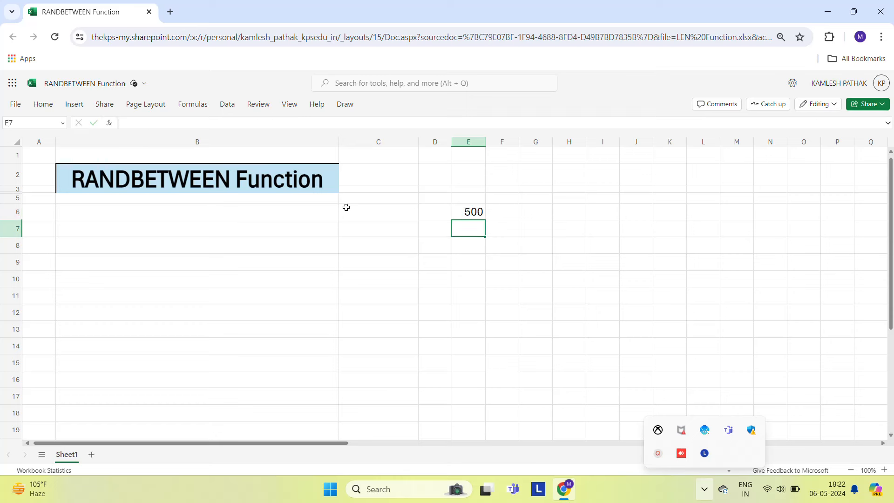
- Enter 1000 in cell F6, beside the 500
{"action": "key", "text": "Up"}
{"action": "key", "text": "Right"}
{"action": "key", "text": "Right"}
{"action": "key", "text": "Left"}
{"action": "type", "text": "1"}
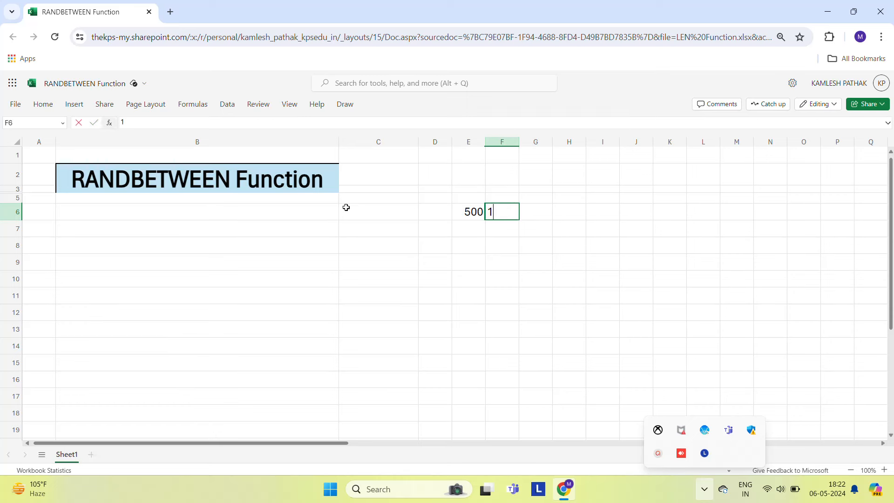
{"action": "type", "text": "000"}
{"action": "key", "text": "Return"}
{"action": "key", "text": "Up"}
- Enter the label Top in cell E5, above the 500
{"action": "key", "text": "Left"}
{"action": "key", "text": "Left"}
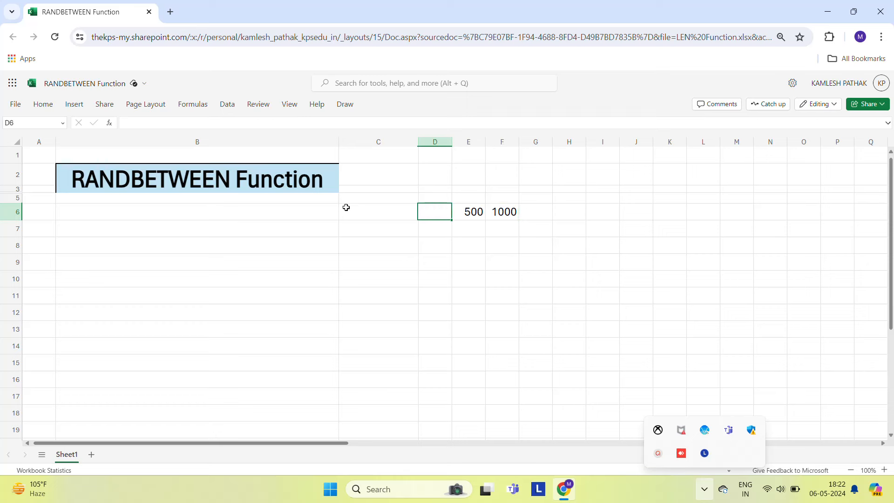
{"action": "key", "text": "Right"}
{"action": "key", "text": "Up"}
{"action": "type", "text": "T"}
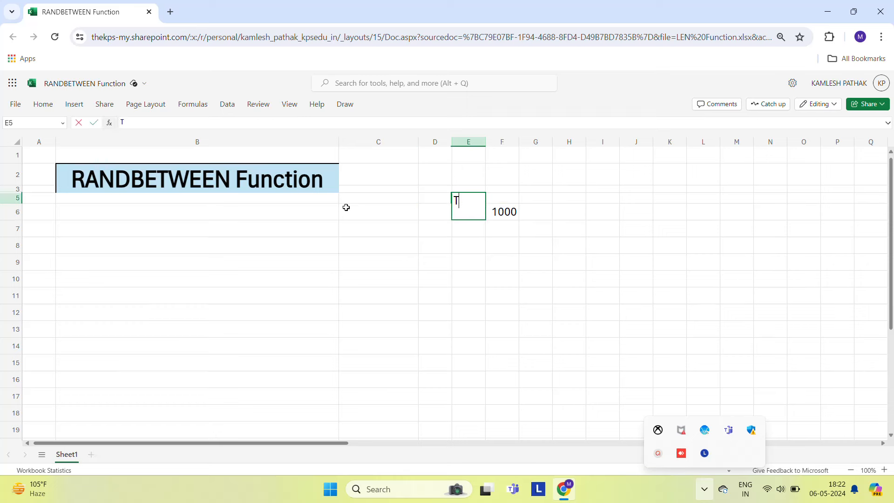
{"action": "type", "text": "op"}
{"action": "key", "text": "Return"}
{"action": "key", "text": "Up"}
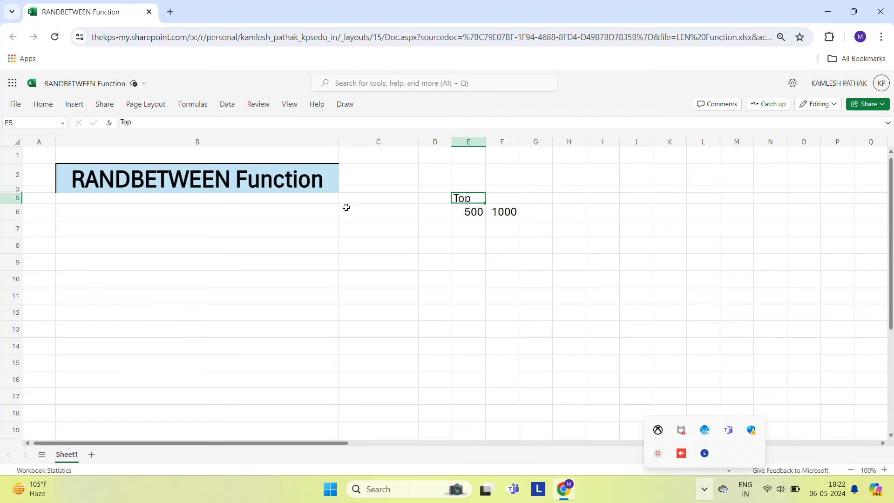
- Label the 500 as Bottom in cell E5 and the 1000 as Top in cell F5
{"action": "type", "text": "Bottom"}
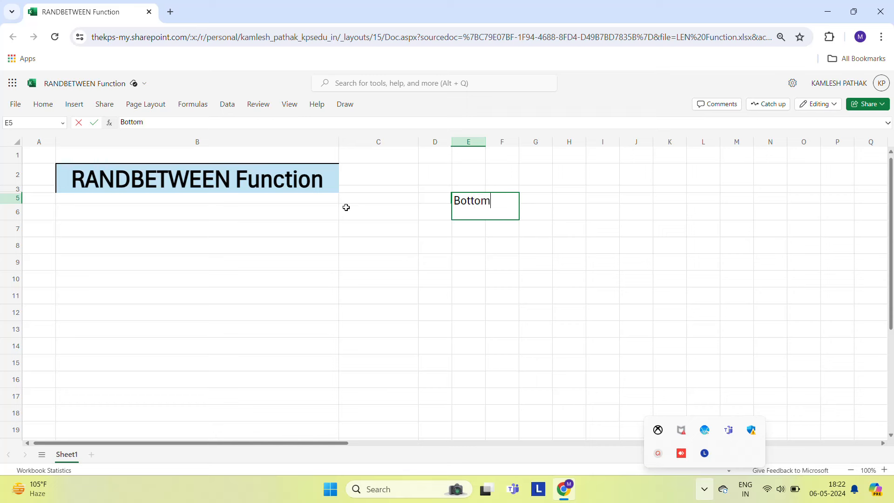
{"action": "key", "text": "Return"}
{"action": "key", "text": "Up"}
{"action": "key", "text": "Right"}
{"action": "type", "text": "T"}
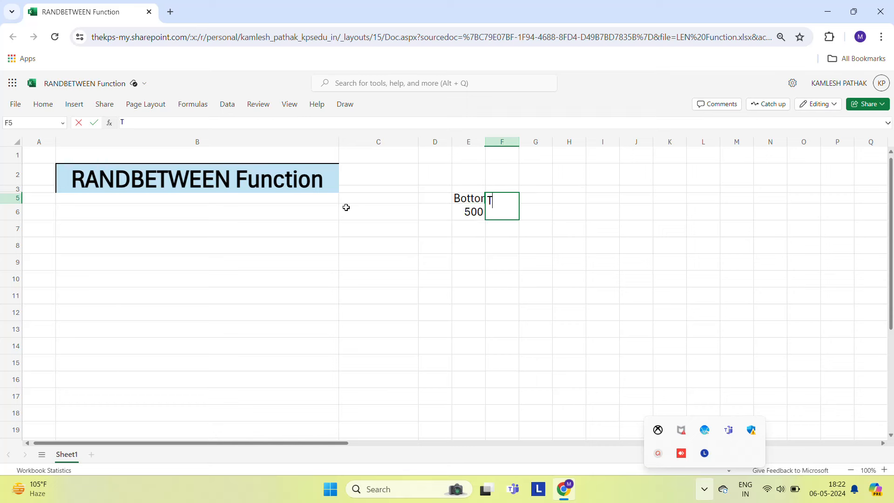
{"action": "type", "text": "op"}
{"action": "key", "text": "Return"}
{"action": "type", "text": "1000"}
{"action": "key", "text": "Up"}
- Widen columns E and F equally so the labels fit, and centre the contents of E5:F6 horizontally
{"action": "key", "text": "Left"}
{"action": "key", "text": "shift+Down"}
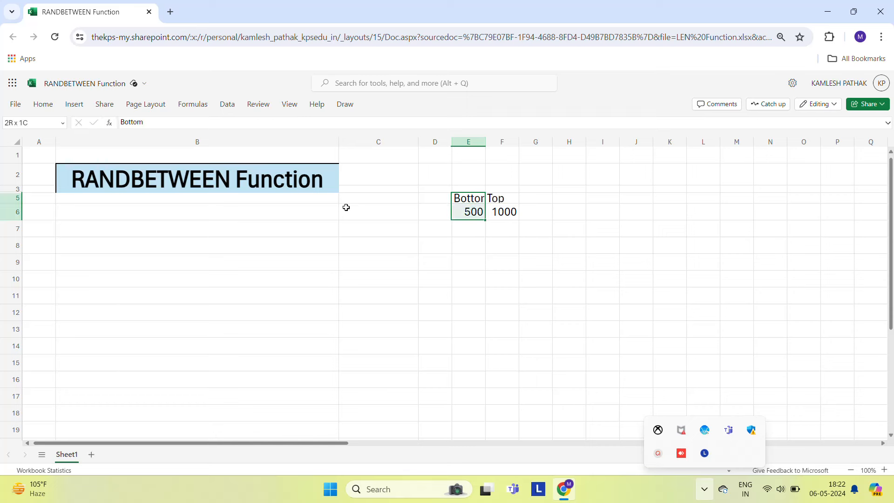
{"action": "key", "text": "shift+Right"}
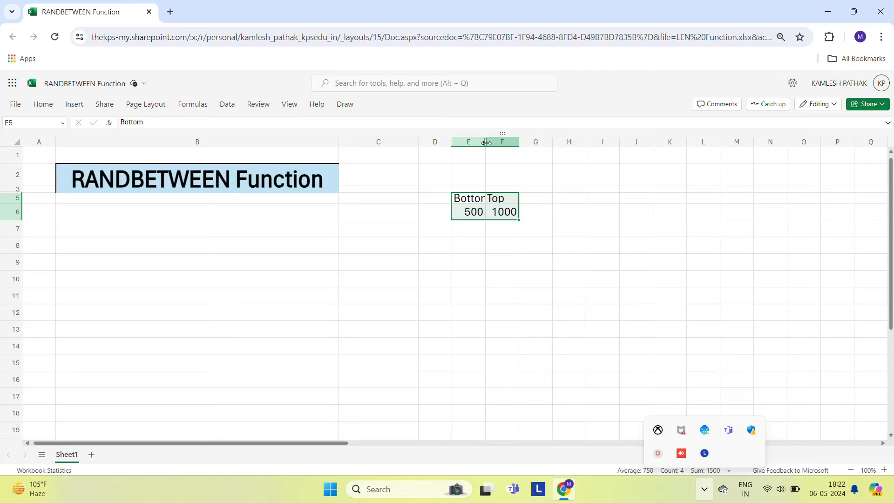
{"action": "left_click_drag", "start_coordinate": [486, 139], "coordinate": [568, 138]}
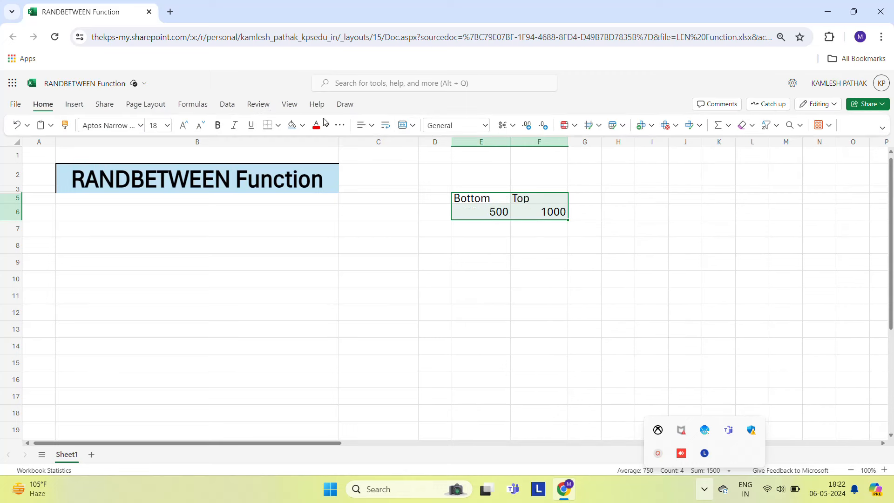
{"action": "left_click", "coordinate": [372, 127]}
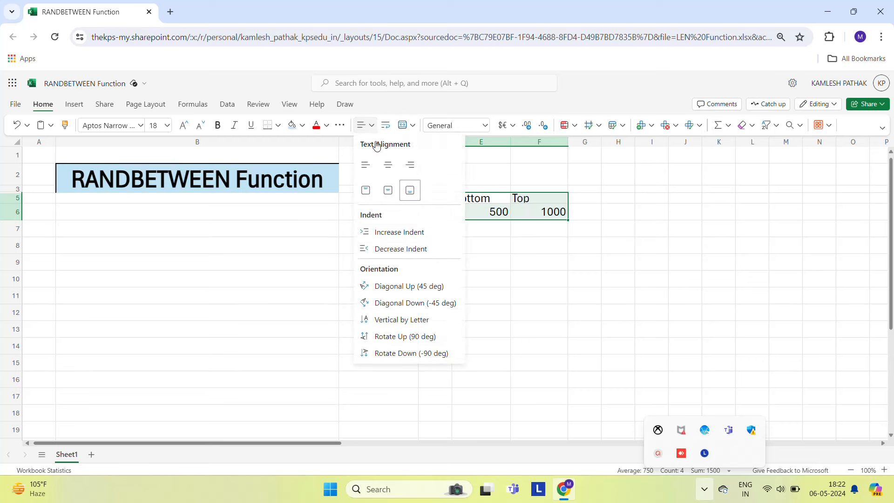
{"action": "left_click", "coordinate": [383, 169]}
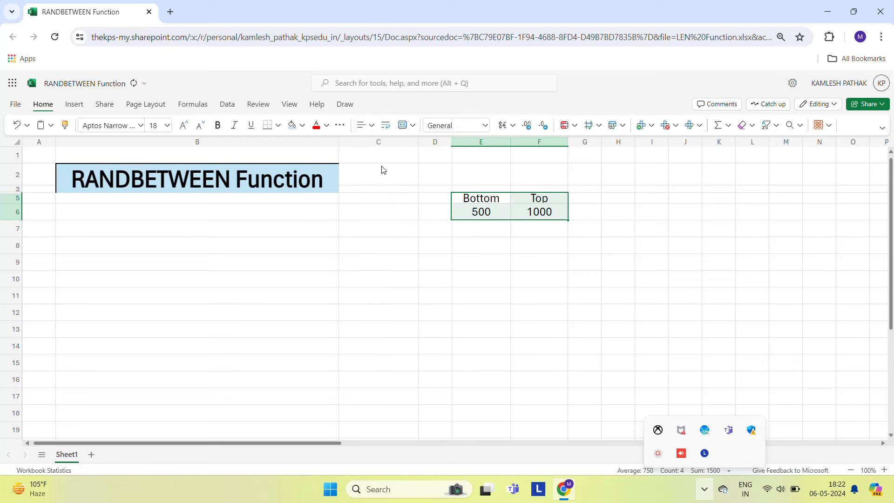
- Make the Bottom and Top headings in E5:F5 bold and increase the height of row 5
{"action": "left_click", "coordinate": [481, 198]}
{"action": "key", "text": "shift+Right"}
{"action": "key", "text": "ctrl+b"}
{"action": "left_click", "coordinate": [481, 198]}
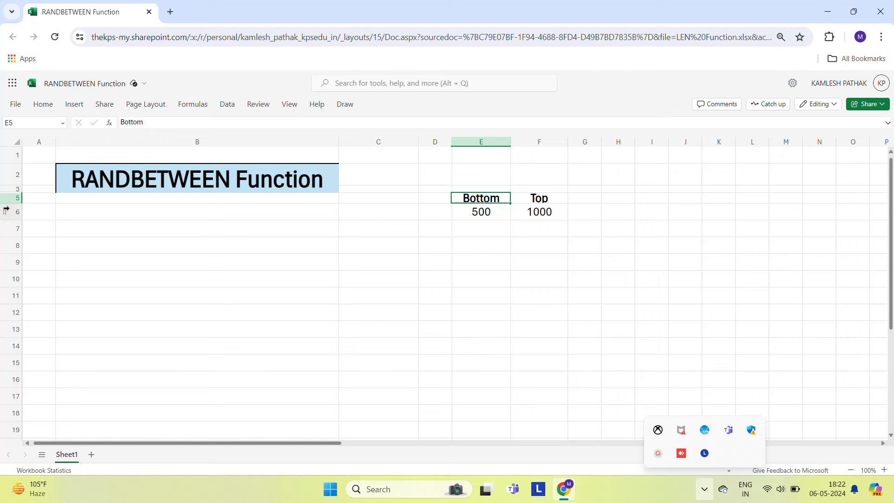
{"action": "left_click_drag", "start_coordinate": [6, 204], "coordinate": [6, 214]}
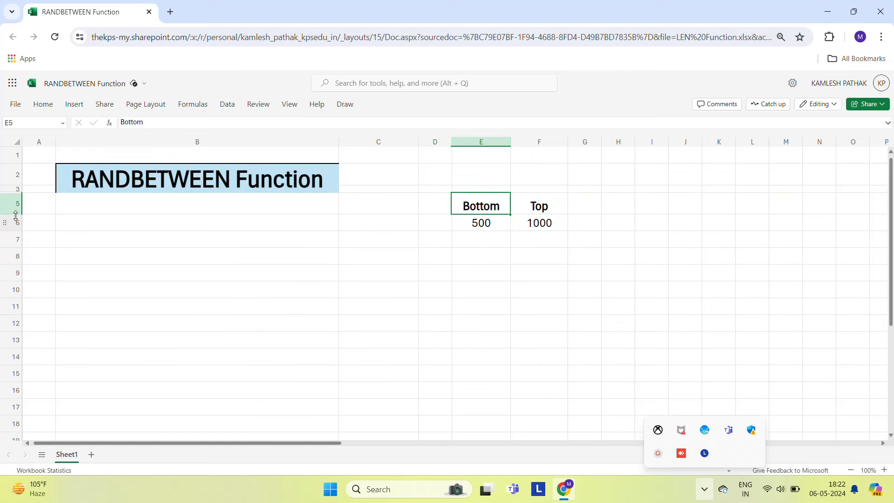
- Enter the formula =RANDBETWEEN(E6,F6) in cell C7, using the Bottom and Top cells as its limits
{"action": "left_click", "coordinate": [477, 255]}
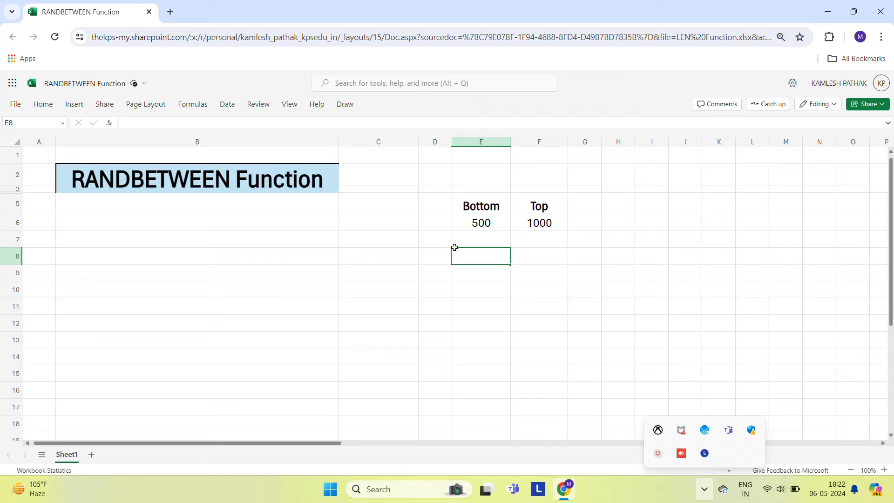
{"action": "left_click", "coordinate": [437, 244]}
{"action": "key", "text": "Left"}
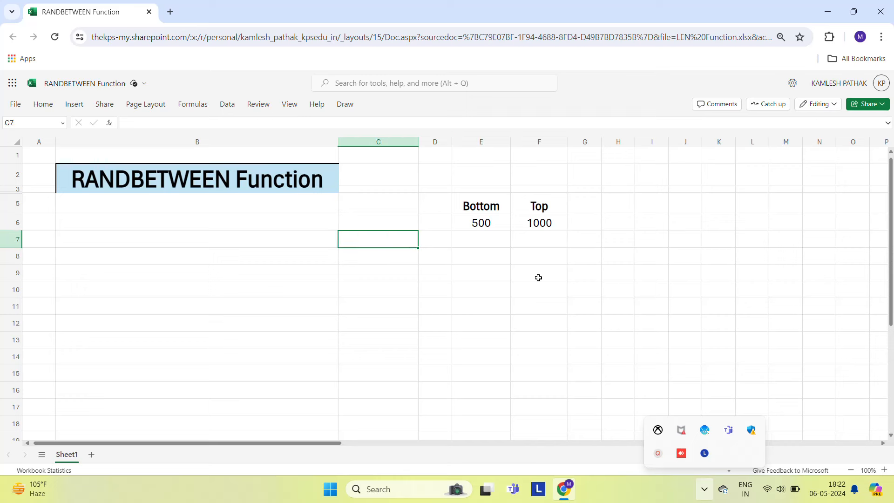
{"action": "type", "text": "=rand"}
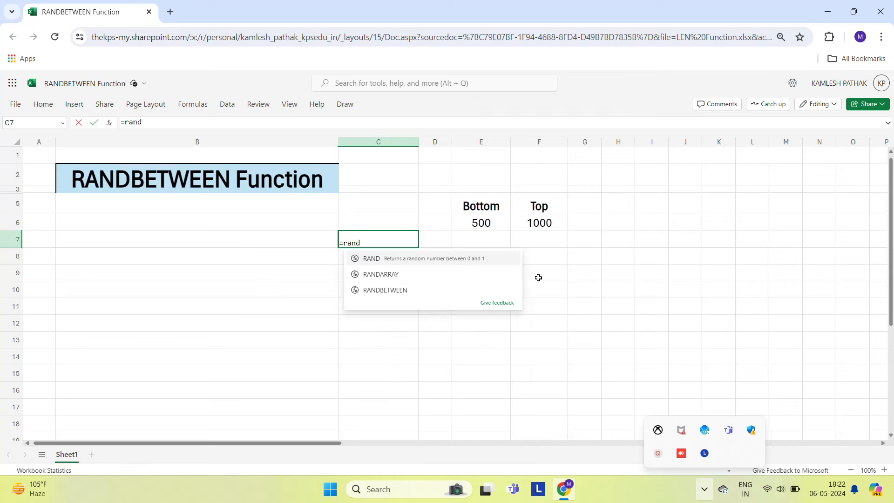
{"action": "key", "text": "Down"}
{"action": "key", "text": "Down"}
{"action": "key", "text": "Tab"}
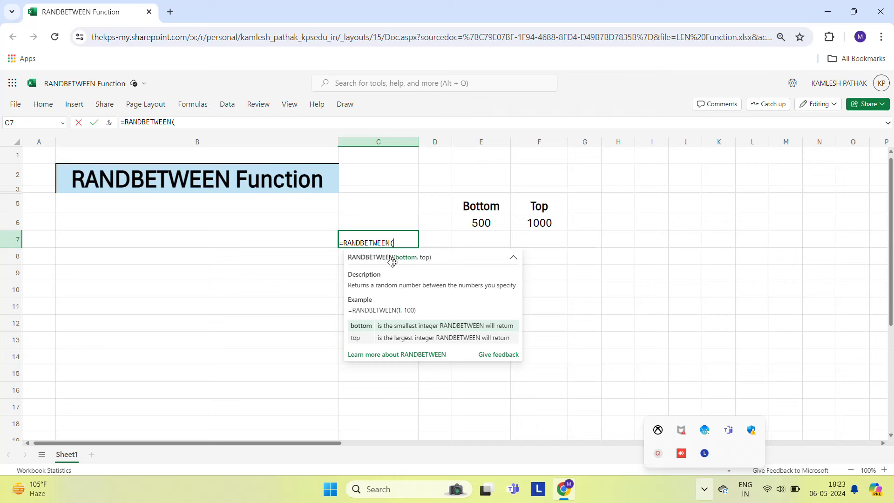
{"action": "left_click", "coordinate": [491, 223]}
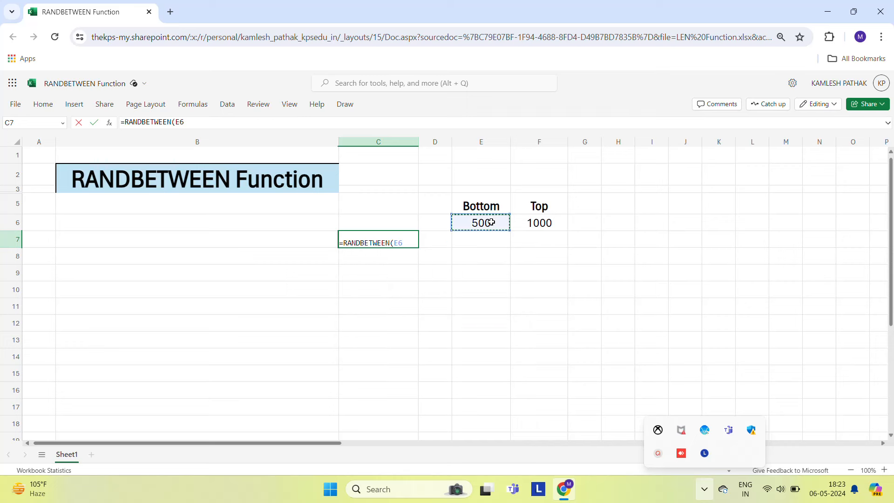
{"action": "type", "text": ","}
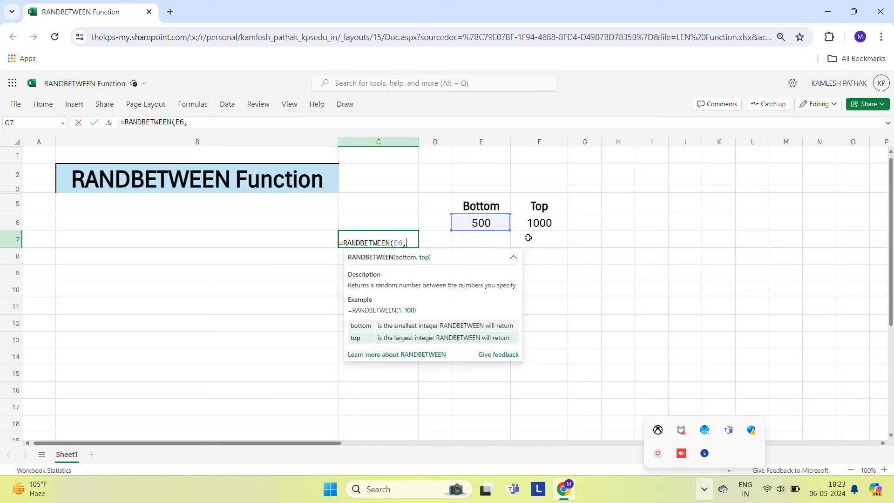
{"action": "left_click", "coordinate": [545, 223]}
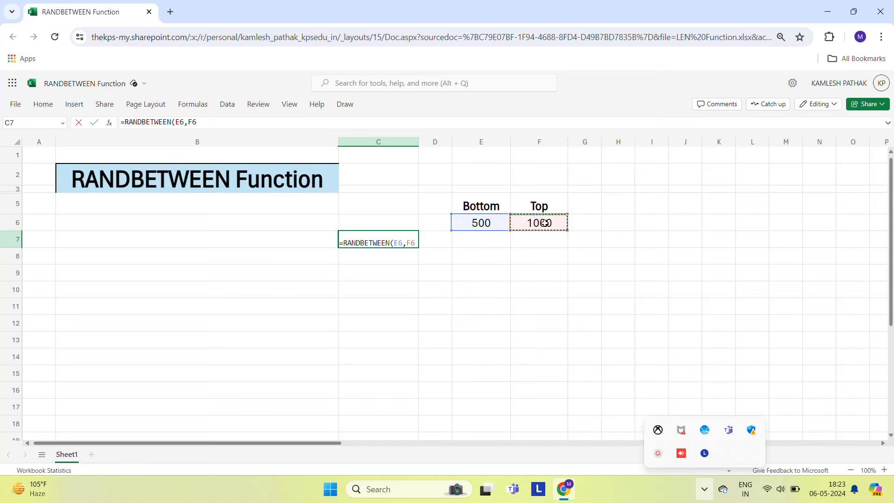
{"action": "key", "text": "Return"}
{"action": "key", "text": "Up"}
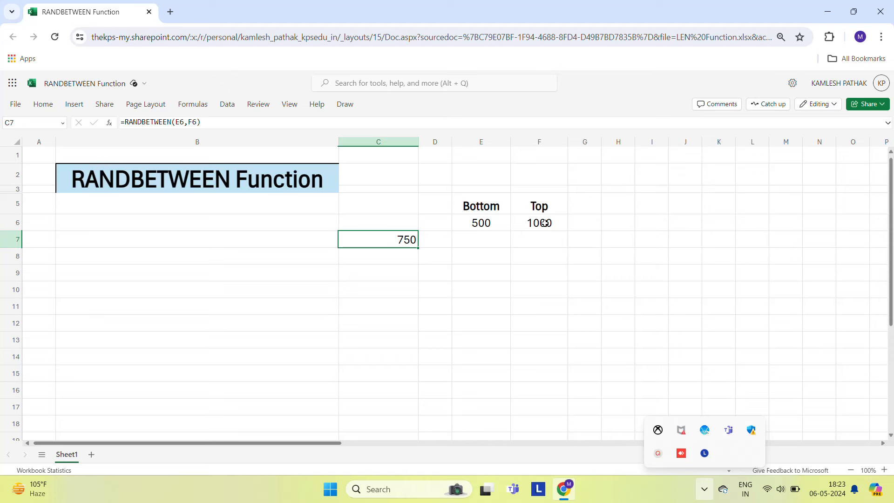
- Copy the RANDBETWEEN formula from C7 and paste it down through C20
{"action": "key", "text": "ctrl+c"}
{"action": "key", "text": "shift+Down"}
{"action": "key", "text": "shift+Down"}
{"action": "key", "text": "shift+Down"}
{"action": "key", "text": "shift+Down"}
{"action": "key", "text": "shift+Down"}
{"action": "key", "text": "shift+Down"}
{"action": "key", "text": "shift+Down"}
{"action": "key", "text": "shift+Down"}
{"action": "key", "text": "shift+Down"}
{"action": "key", "text": "shift+Down"}
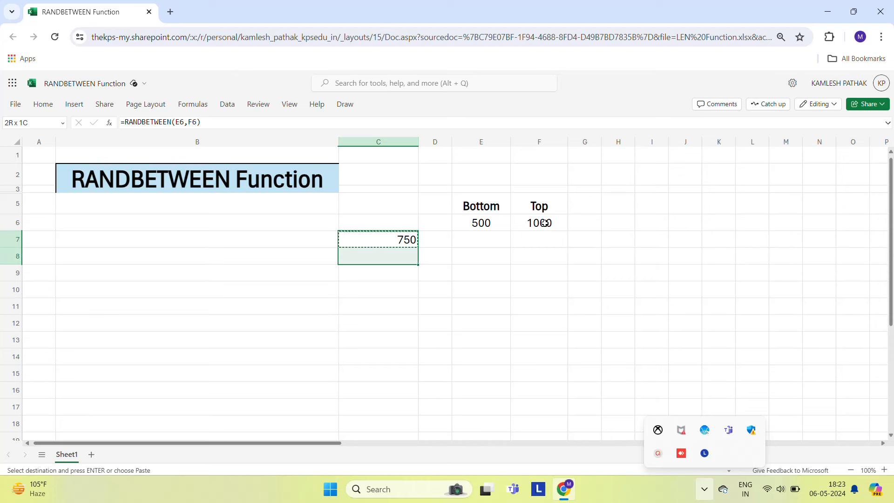
{"action": "key", "text": "shift+Down"}
{"action": "key", "text": "shift+Down"}
{"action": "key", "text": "shift+Down"}
{"action": "key", "text": "shift+Down"}
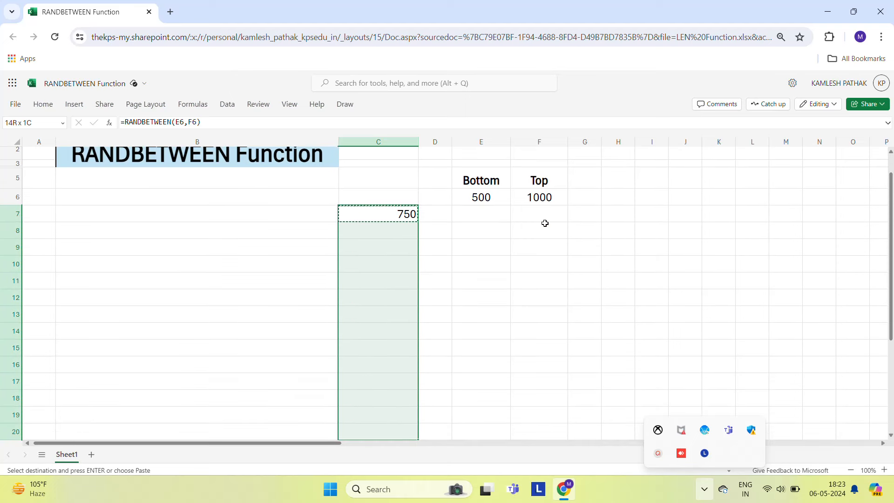
{"action": "key", "text": "ctrl+v"}
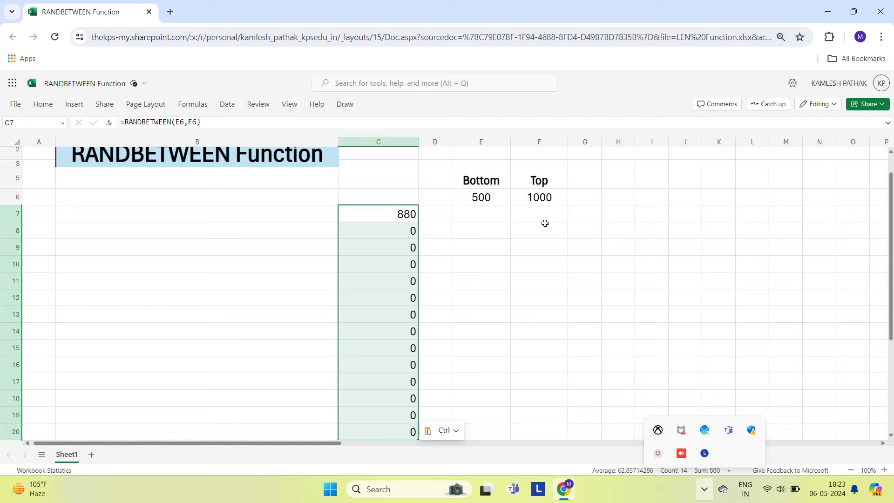
- Copy C7 again and paste its formula over the range C7:C20
{"action": "left_click", "coordinate": [411, 221]}
{"action": "key", "text": "ctrl+c"}
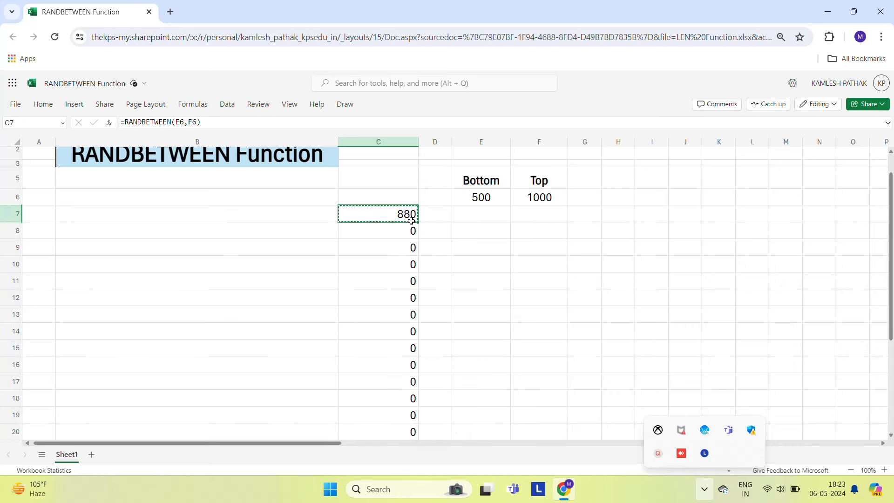
{"action": "key", "text": "shift+Down"}
{"action": "key", "text": "shift+Down"}
{"action": "key", "text": "shift+Down"}
{"action": "key", "text": "shift+Down"}
{"action": "key", "text": "shift+Down"}
{"action": "key", "text": "shift+Down"}
{"action": "key", "text": "shift+Down"}
{"action": "key", "text": "shift+Down"}
{"action": "key", "text": "shift+Down"}
{"action": "key", "text": "shift+Down"}
{"action": "key", "text": "shift+Down"}
{"action": "key", "text": "shift+Down"}
{"action": "key", "text": "shift+Down"}
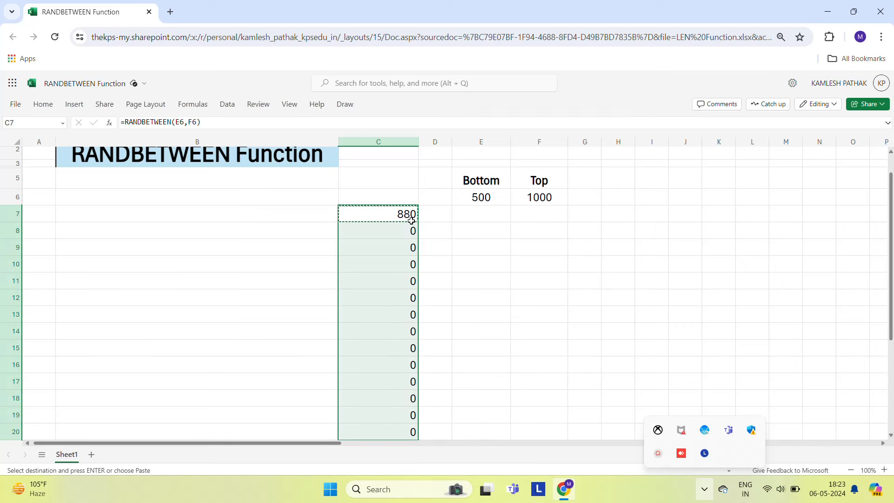
{"action": "key", "text": "ctrl+v"}
- Make both references in C7's formula absolute so it reads =RANDBETWEEN($E$6,$F$6)
{"action": "left_click", "coordinate": [412, 221]}
{"action": "double_click", "coordinate": [411, 221]}
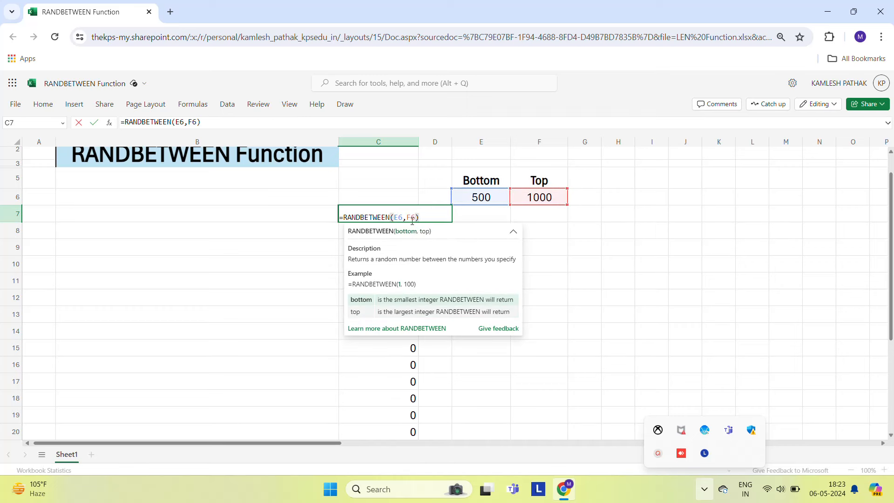
{"action": "type", "text": "$"}
{"action": "key", "text": "Right"}
{"action": "type", "text": "$"}
{"action": "key", "text": "Right"}
{"action": "type", "text": "$"}
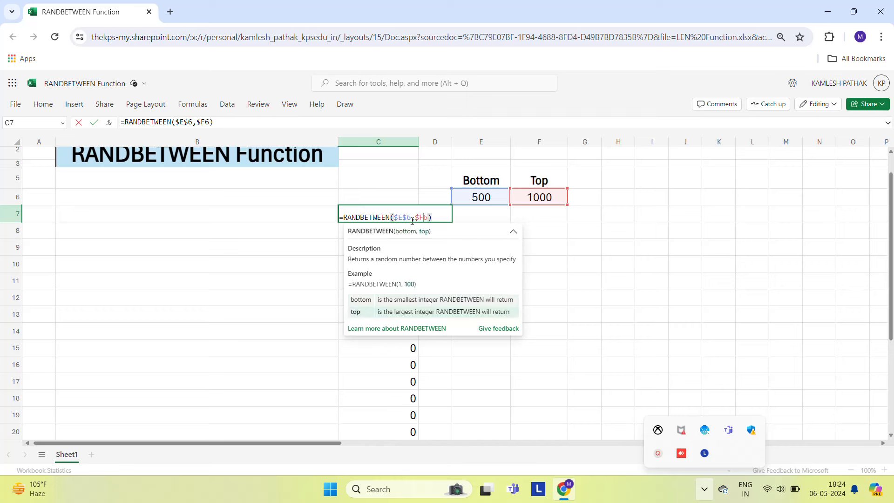
{"action": "key", "text": "Right"}
{"action": "type", "text": "$"}
{"action": "key", "text": "Return"}
- Finish C7's formula as =RANDBETWEEN($E$6,$F$6) and paste a copy of it over C7:C20
{"action": "left_click", "coordinate": [412, 219]}
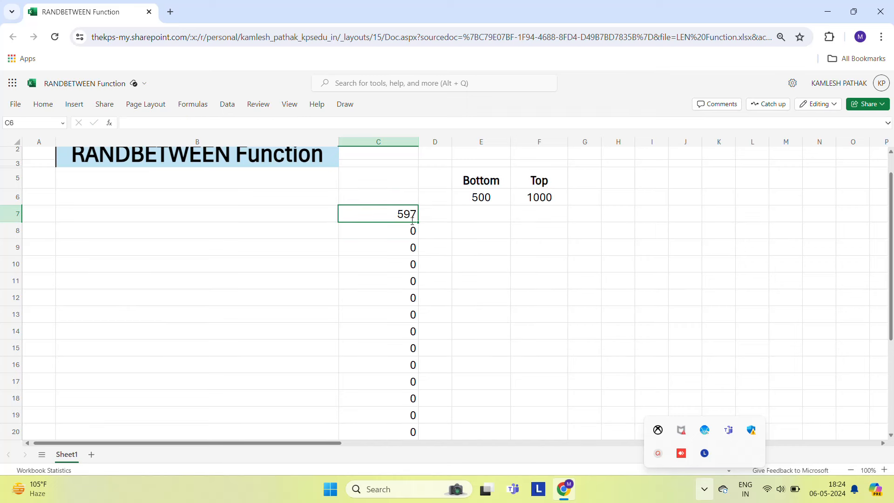
{"action": "key", "text": "ctrl+c"}
{"action": "key", "text": "shift+Down"}
{"action": "key", "text": "shift+Down"}
{"action": "key", "text": "shift+Down"}
{"action": "key", "text": "shift+Down"}
{"action": "key", "text": "shift+Down"}
{"action": "key", "text": "shift+Down"}
{"action": "key", "text": "shift+Down"}
{"action": "key", "text": "shift+Down"}
{"action": "key", "text": "shift+Down"}
{"action": "key", "text": "shift+Down"}
{"action": "key", "text": "shift+Down"}
{"action": "key", "text": "shift+Down"}
{"action": "key", "text": "shift+Down"}
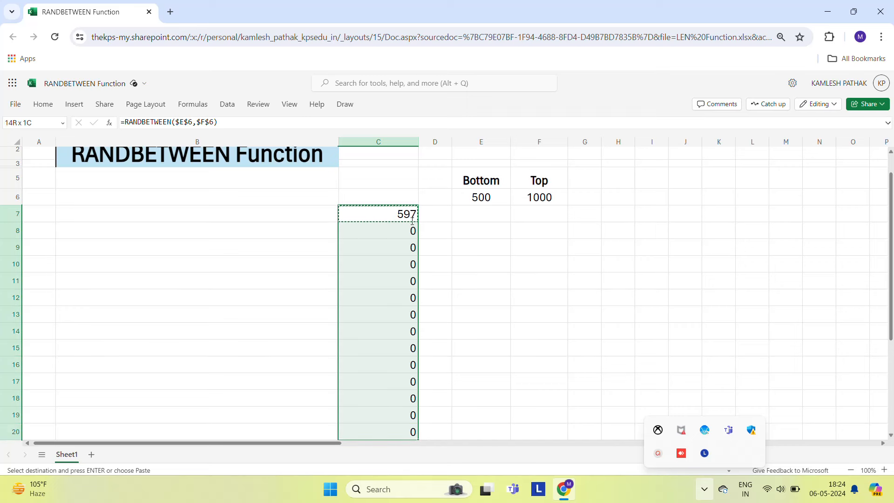
{"action": "key", "text": "ctrl+v"}
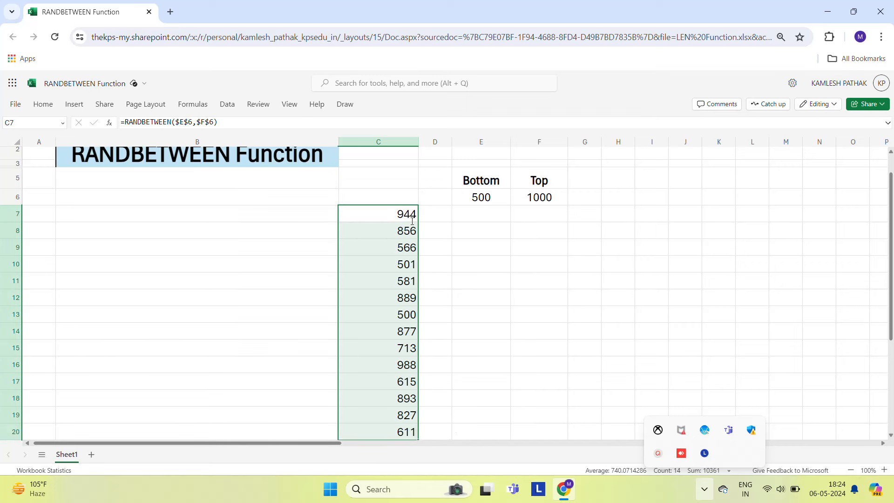
- Copy the formulas in C7:C20 and paste them across columns C to N, filling C7:N20
{"action": "left_click", "coordinate": [412, 221]}
{"action": "key", "text": "ctrl+shift+Down"}
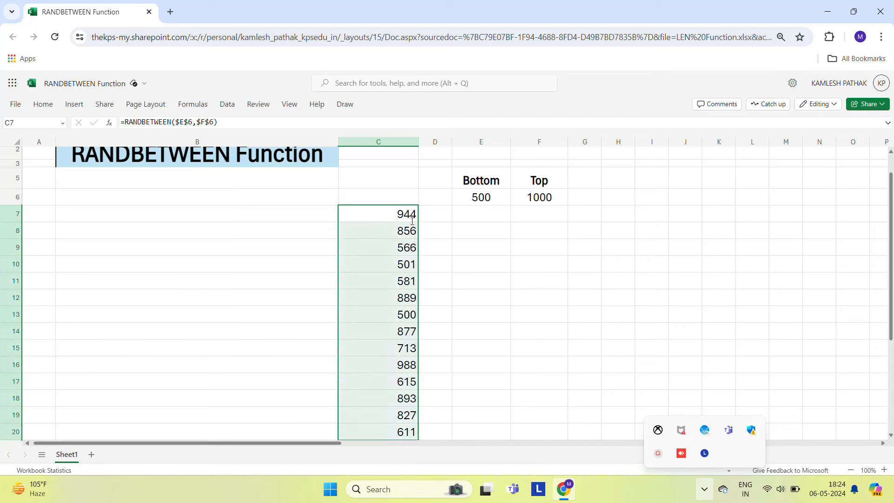
{"action": "key", "text": "ctrl+c"}
{"action": "key", "text": "shift+Right"}
{"action": "key", "text": "shift+Right"}
{"action": "key", "text": "shift+Right"}
{"action": "key", "text": "shift+Right"}
{"action": "key", "text": "shift+Right"}
{"action": "key", "text": "shift+Right"}
{"action": "key", "text": "shift+Right"}
{"action": "key", "text": "shift+Right"}
{"action": "key", "text": "shift+Right"}
{"action": "key", "text": "shift+Right"}
{"action": "key", "text": "shift+Right"}
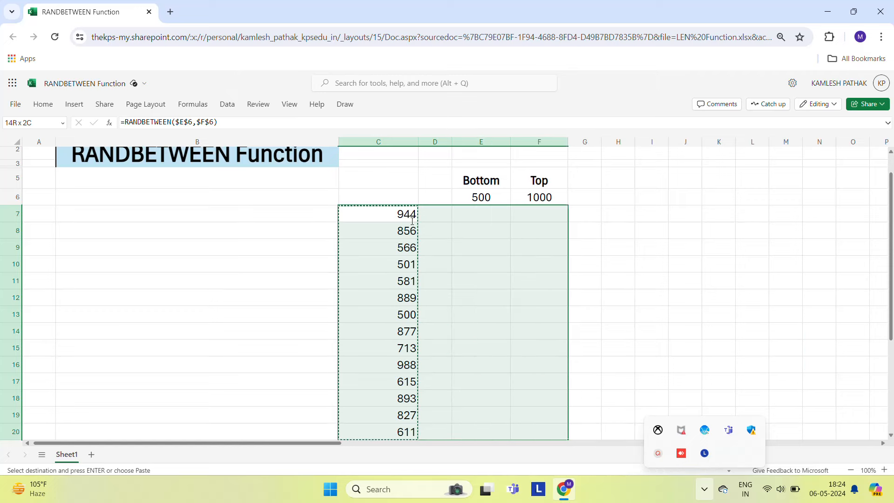
{"action": "key", "text": "ctrl+v"}
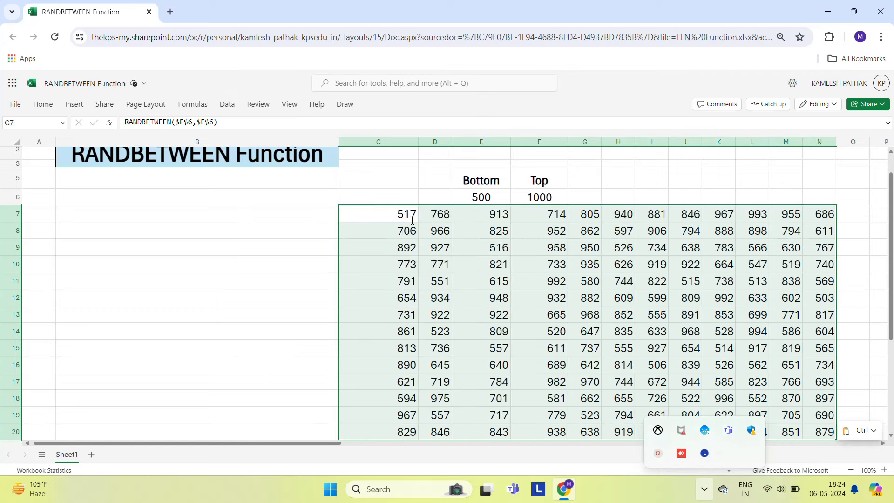
- Center the numbers in C7:N20 horizontally
{"action": "left_click", "coordinate": [412, 221]}
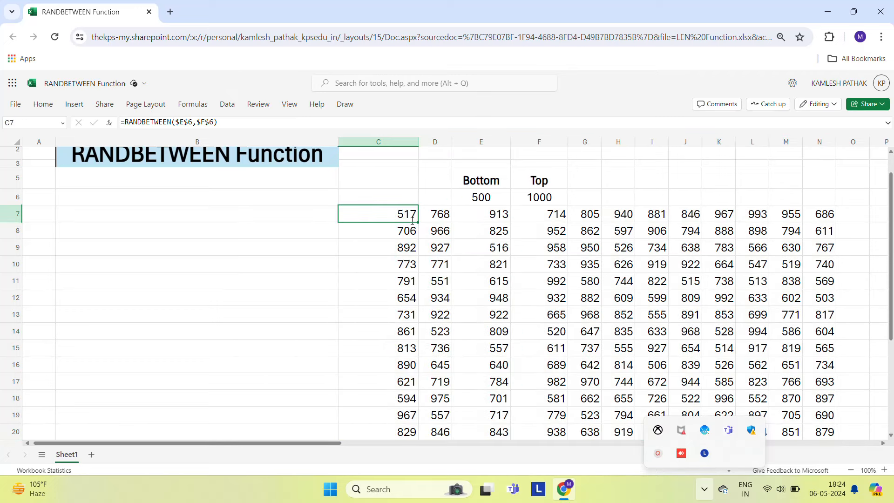
{"action": "key", "text": "ctrl+shift+Down"}
{"action": "key", "text": "ctrl+shift+Right"}
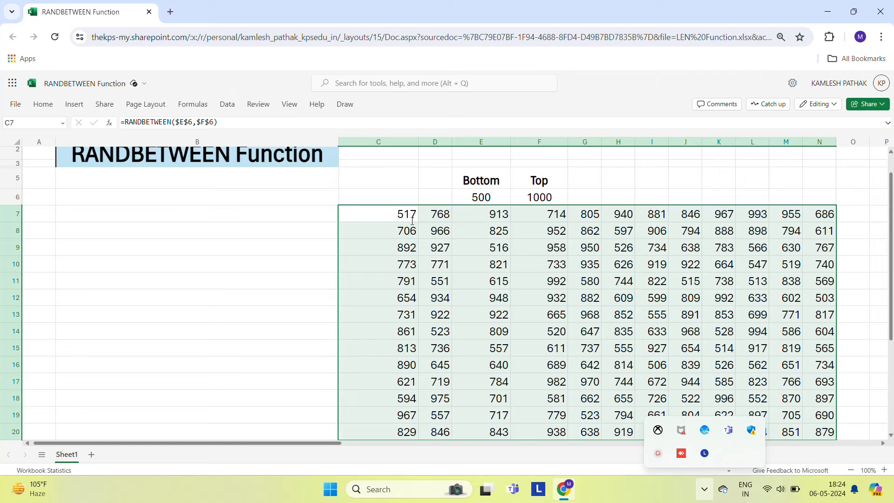
{"action": "left_click", "coordinate": [274, 107]}
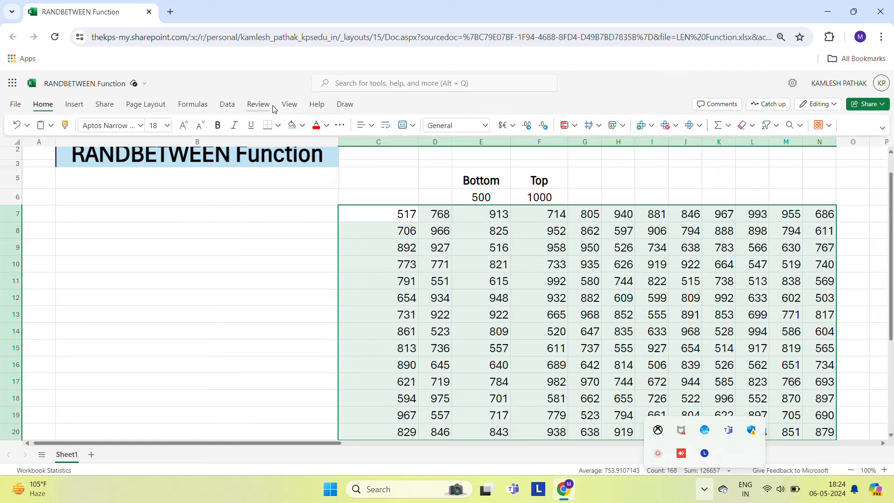
{"action": "left_click", "coordinate": [373, 126]}
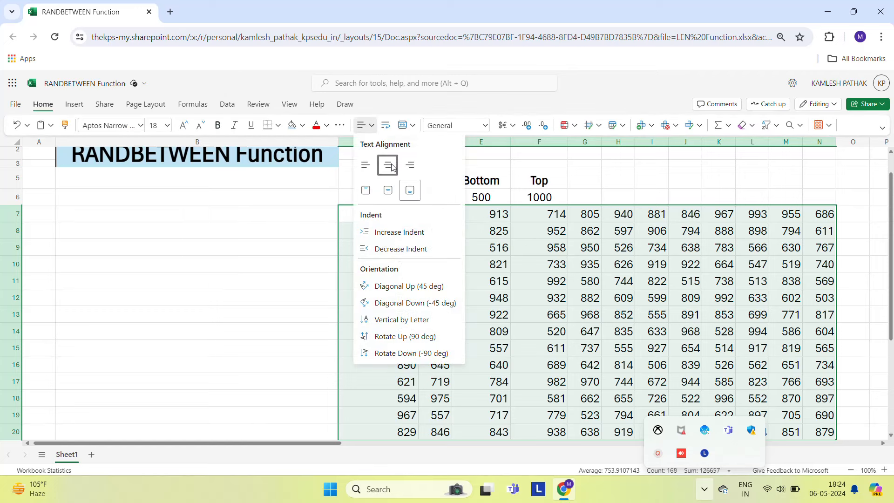
{"action": "left_click", "coordinate": [388, 165]}
{"action": "left_click", "coordinate": [450, 217]}
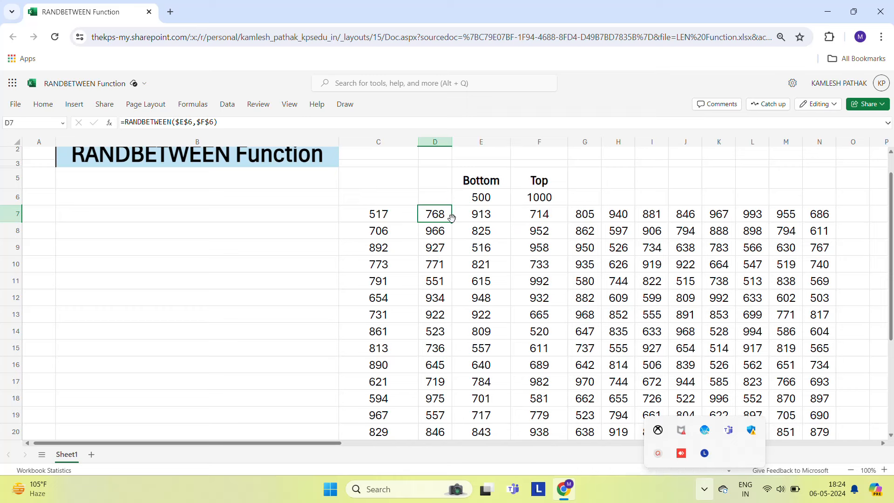
- Examine the formulas and random numbers in C7:N20 against the Bottom and Top limits in E6 and F6
{"action": "key", "text": "Left"}
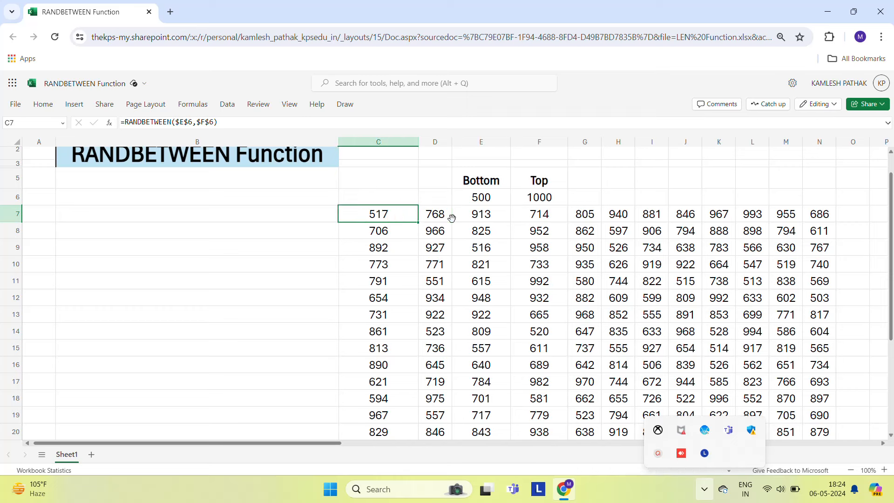
{"action": "key", "text": "Right"}
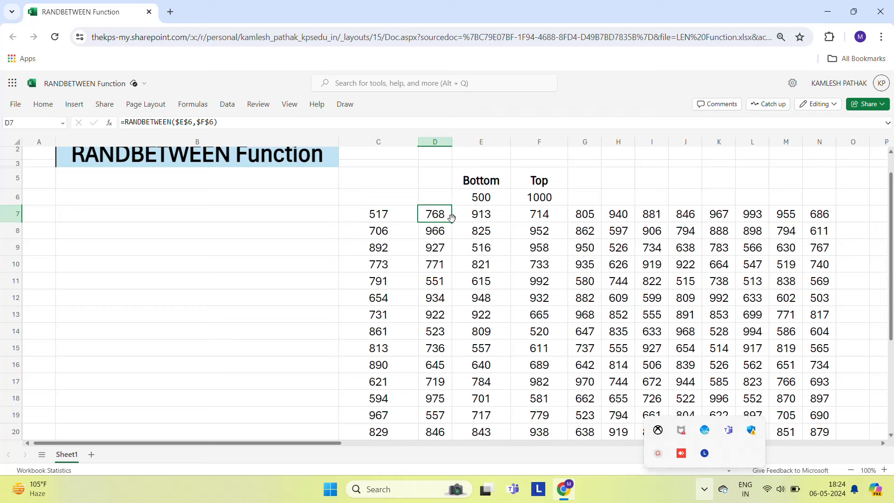
{"action": "key", "text": "Right"}
{"action": "key", "text": "Up"}
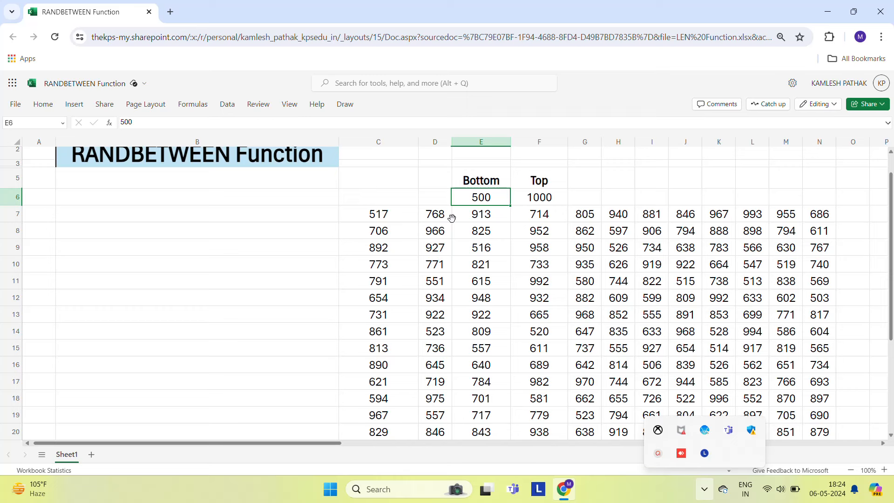
{"action": "key", "text": "Down"}
{"action": "key", "text": "Left"}
{"action": "key", "text": "Left"}
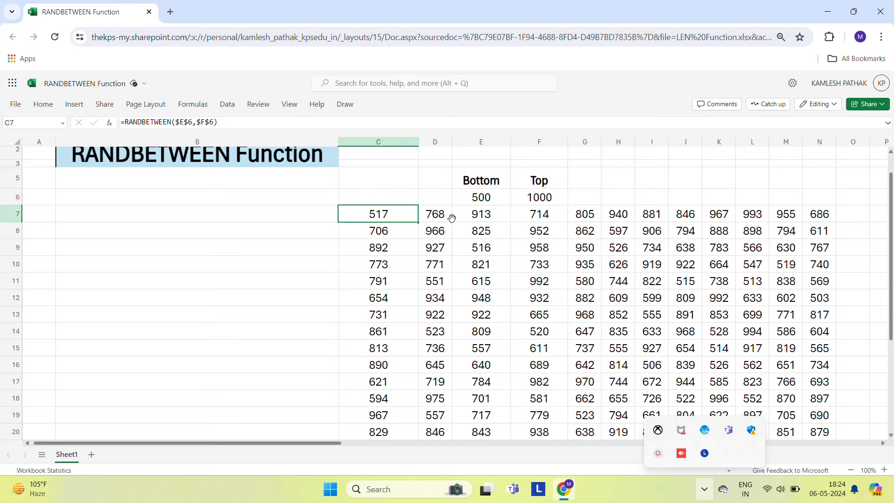
{"action": "key", "text": "Right"}
{"action": "key", "text": "Right"}
{"action": "key", "text": "Right"}
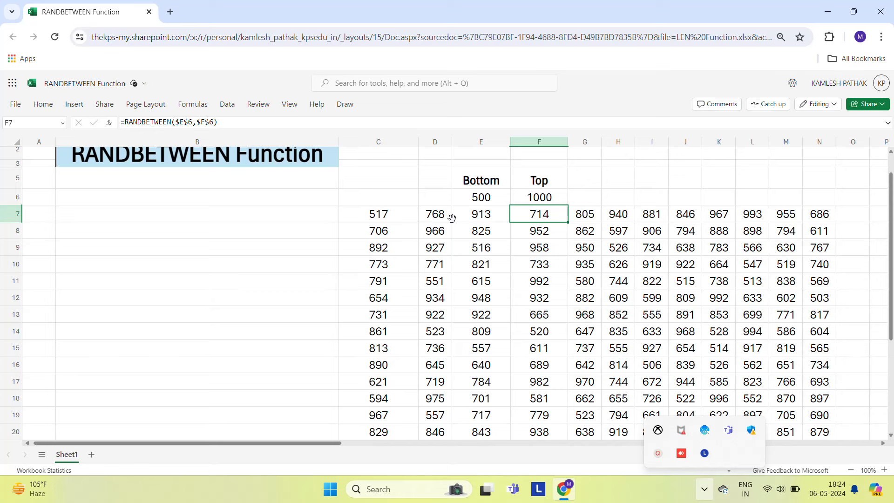
{"action": "key", "text": "Left"}
{"action": "key", "text": "Left"}
{"action": "key", "text": "Left"}
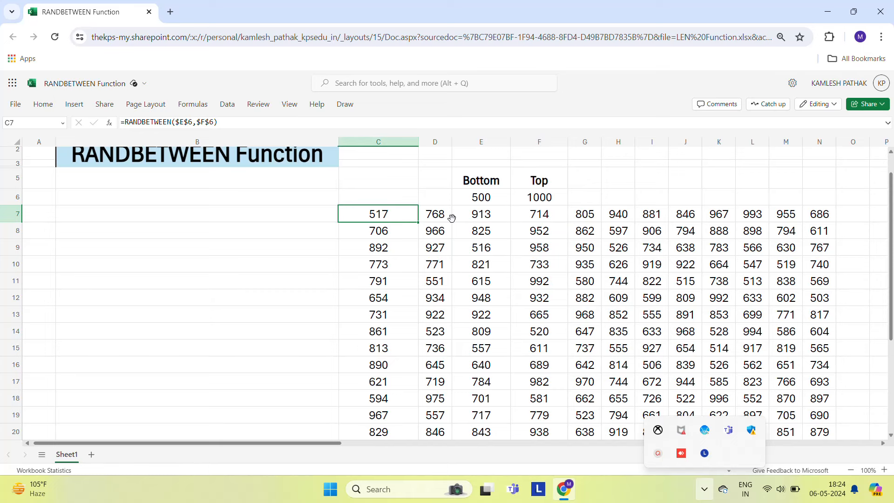
{"action": "key", "text": "ctrl+Down"}
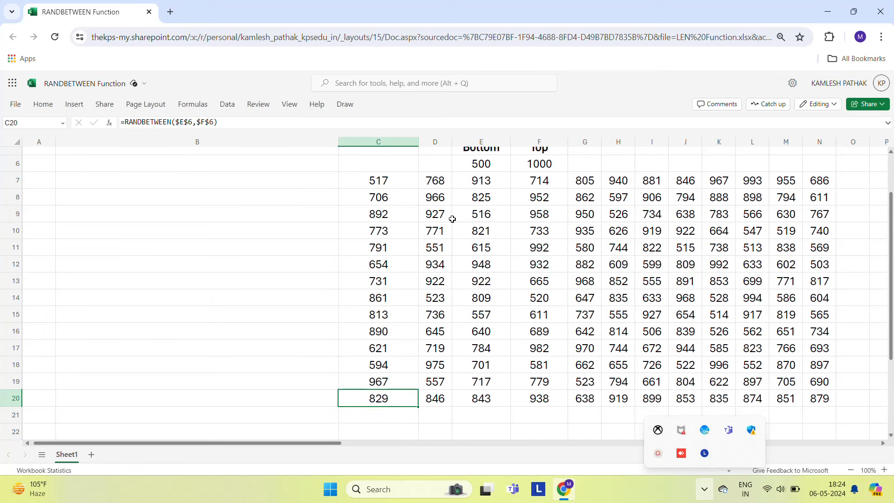
{"action": "key", "text": "ctrl+Up"}
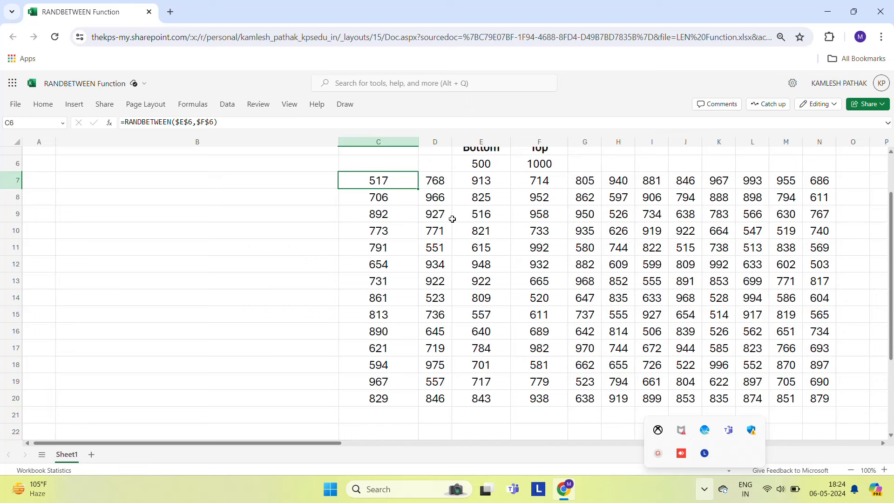
{"action": "key", "text": "Up"}
{"action": "key", "text": "Up"}
{"action": "key", "text": "Right"}
{"action": "key", "text": "Right"}
{"action": "key", "text": "Right"}
{"action": "key", "text": "Right"}
{"action": "key", "text": "Right"}
{"action": "key", "text": "Right"}
{"action": "key", "text": "Right"}
{"action": "key", "text": "Right"}
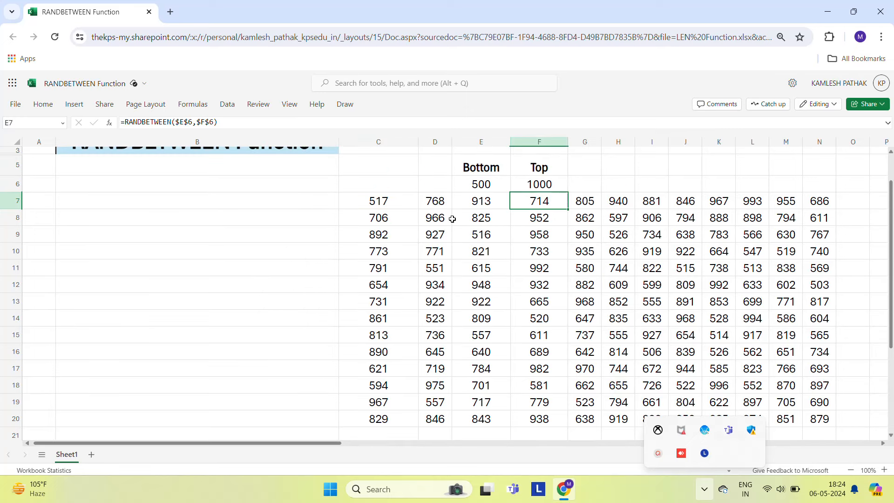
{"action": "key", "text": "Right"}
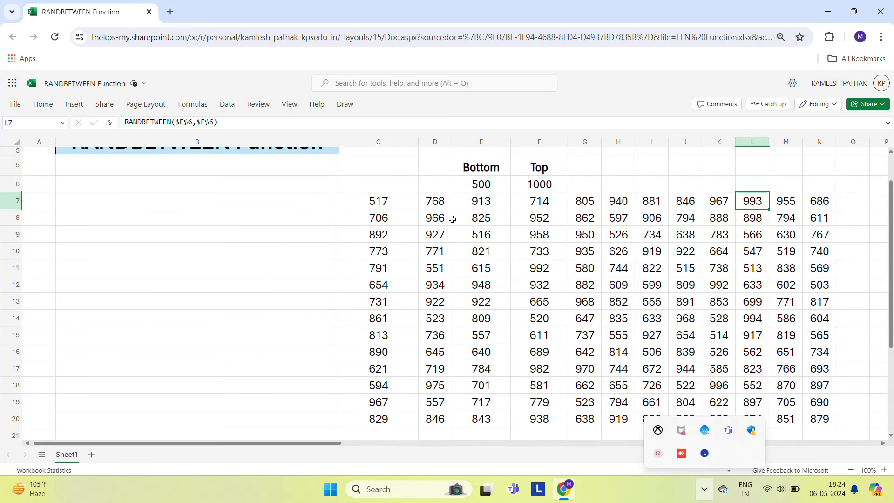
{"action": "key", "text": "Left"}
{"action": "key", "text": "Left"}
{"action": "key", "text": "Left"}
{"action": "key", "text": "Left"}
{"action": "key", "text": "Left"}
{"action": "key", "text": "Left"}
{"action": "key", "text": "Up"}
{"action": "key", "text": "Left"}
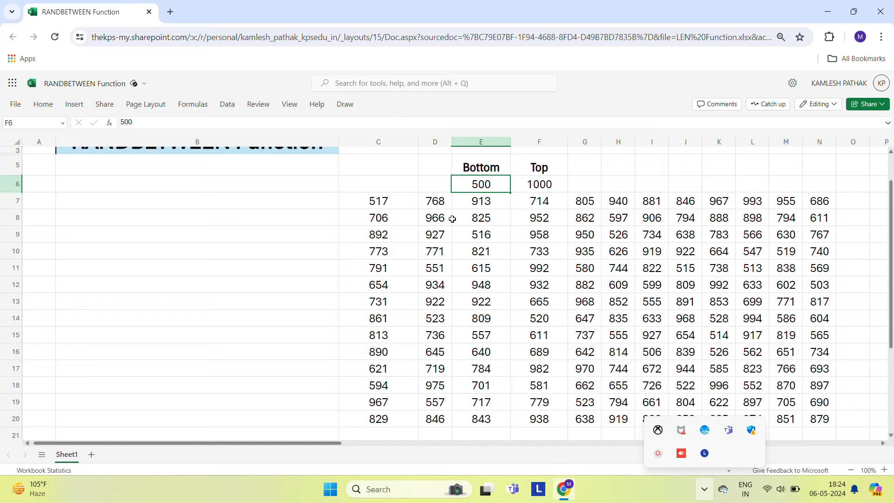
{"action": "key", "text": "Left"}
{"action": "key", "text": "Down"}
{"action": "key", "text": "Left"}
{"action": "key", "text": "Right"}
{"action": "key", "text": "Right"}
{"action": "key", "text": "Right"}
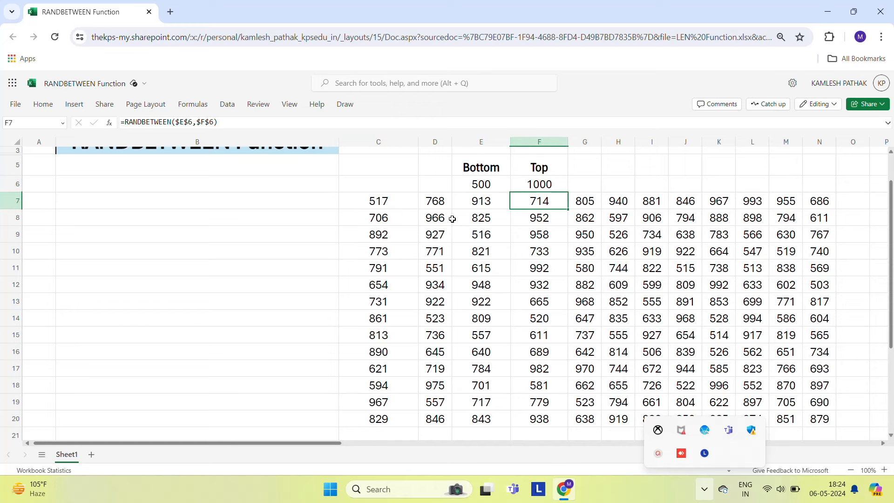
{"action": "key", "text": "Left"}
{"action": "key", "text": "Left"}
{"action": "key", "text": "Left"}
{"action": "key", "text": "ctrl+Down"}
{"action": "key", "text": "Down"}
{"action": "key", "text": "Down"}
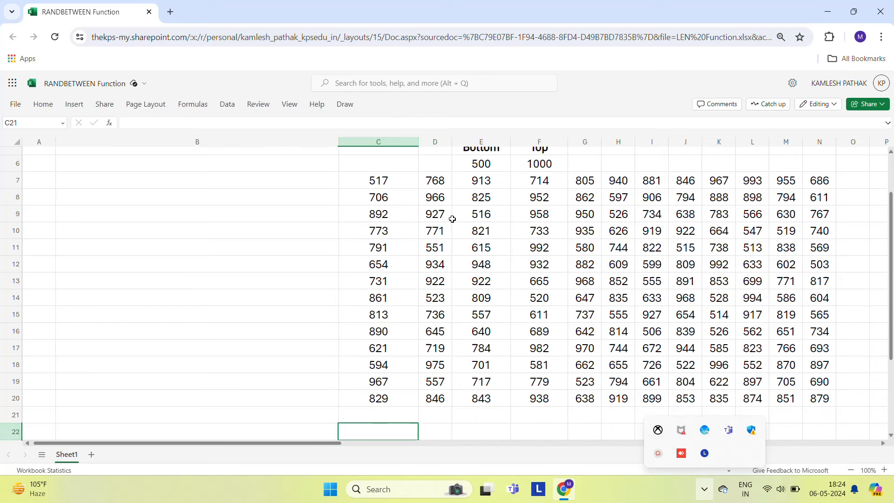
{"action": "key", "text": "Up"}
{"action": "key", "text": "Up"}
{"action": "key", "text": "Up"}
{"action": "key", "text": "Up"}
{"action": "key", "text": "ctrl+Up"}
{"action": "key", "text": "ctrl+Up"}
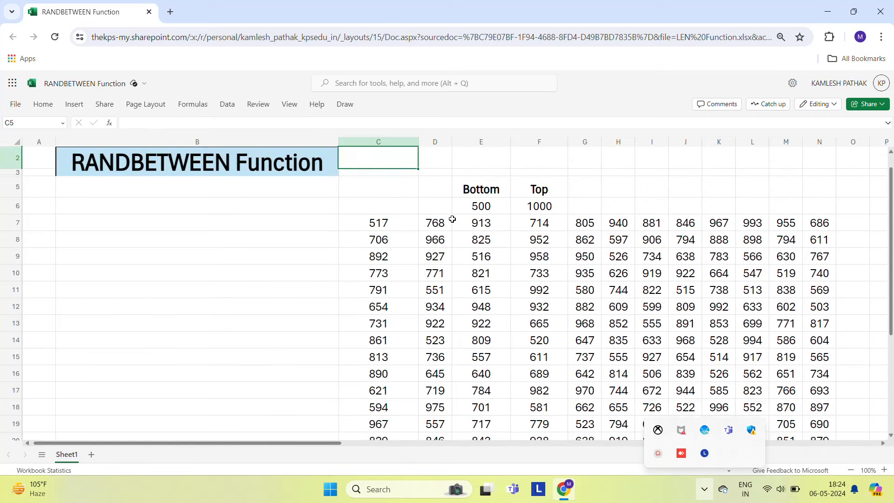
{"action": "key", "text": "Down"}
{"action": "key", "text": "Down"}
{"action": "key", "text": "Down"}
{"action": "key", "text": "Down"}
{"action": "key", "text": "Down"}
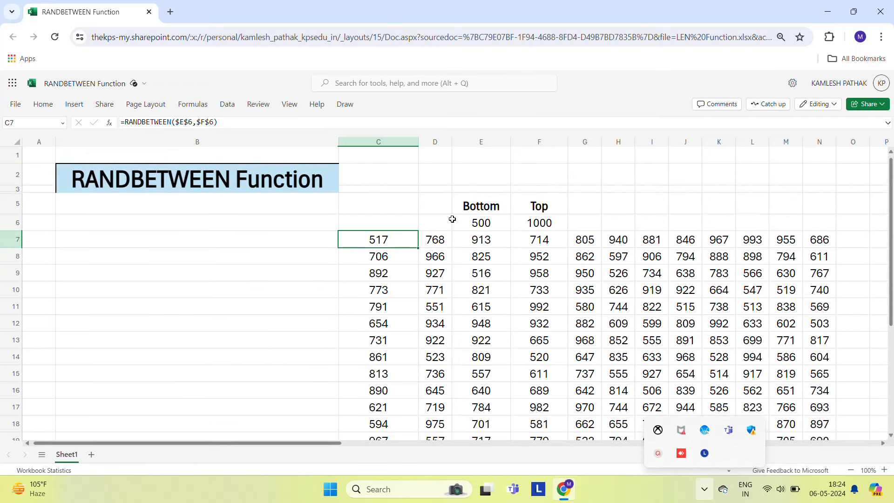
{"action": "key", "text": "Right"}
{"action": "key", "text": "Right"}
{"action": "key", "text": "Up"}
{"action": "key", "text": "Right"}
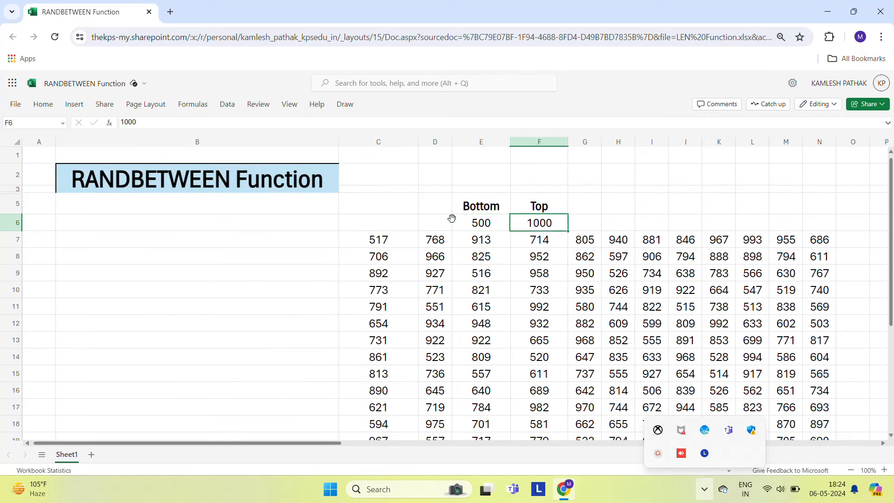
{"action": "key", "text": "Left"}
{"action": "key", "text": "Up"}
{"action": "key", "text": "Down"}
{"action": "key", "text": "Down"}
{"action": "key", "text": "Down"}
{"action": "key", "text": "Left"}
{"action": "key", "text": "Up"}
{"action": "key", "text": "Left"}
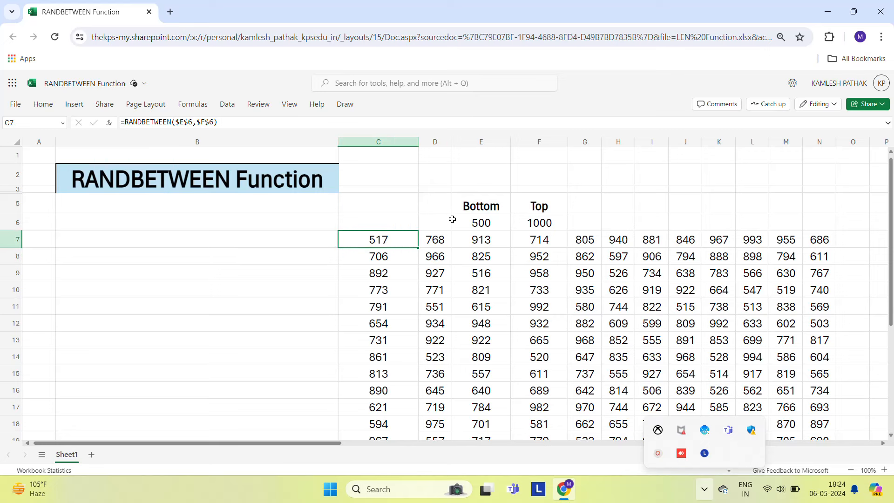
- Delete all the RANDBETWEEN formulas in C7:N20
{"action": "key", "text": "ctrl+shift+End"}
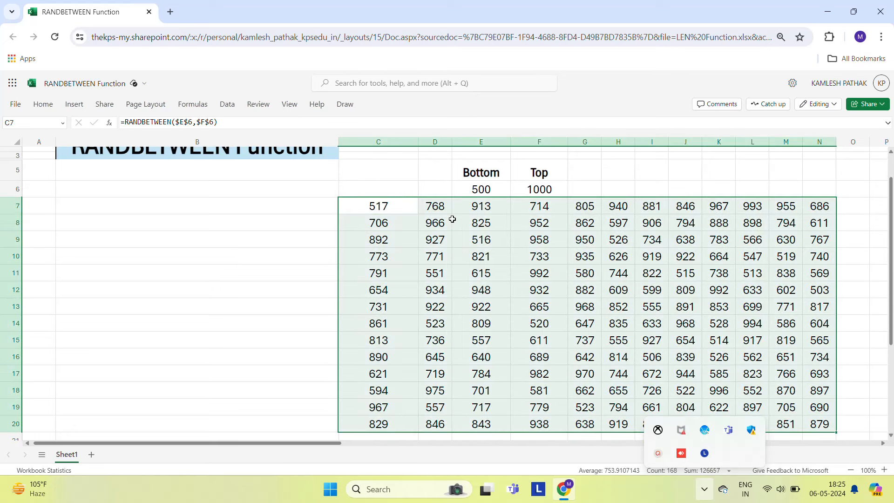
{"action": "key", "text": "Delete"}
{"action": "key", "text": "ctrl+Home"}
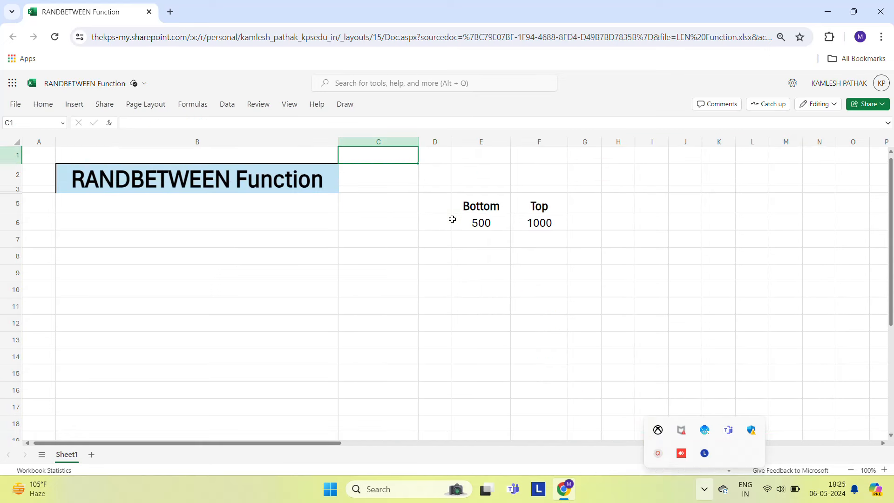
- Enter the formula =RANDBETWEEN(500,1000) in cell C7, with the limits written directly as numbers
{"action": "key", "text": "Down"}
{"action": "key", "text": "Down"}
{"action": "key", "text": "Down"}
{"action": "key", "text": "Down"}
{"action": "key", "text": "Down"}
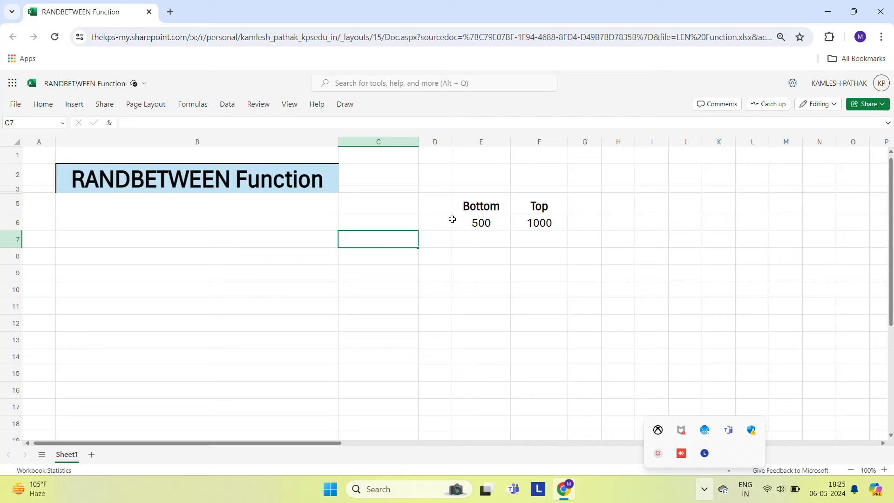
{"action": "type", "text": "=rand"}
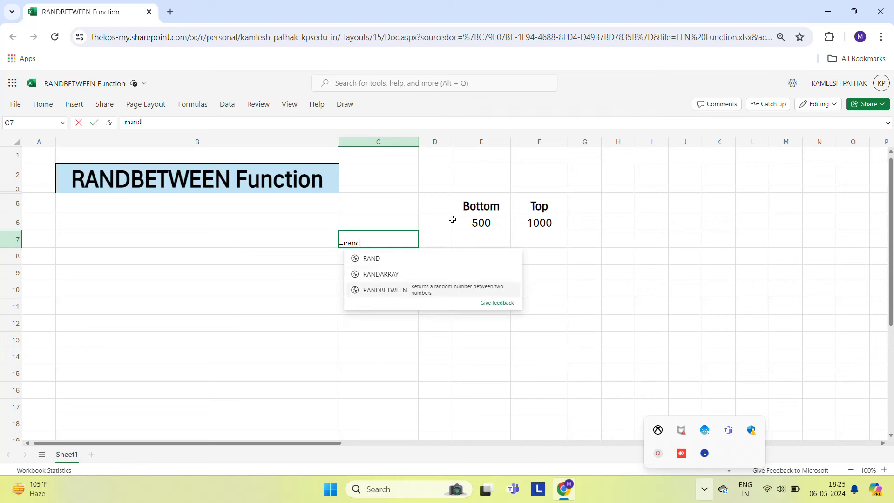
{"action": "key", "text": "Tab"}
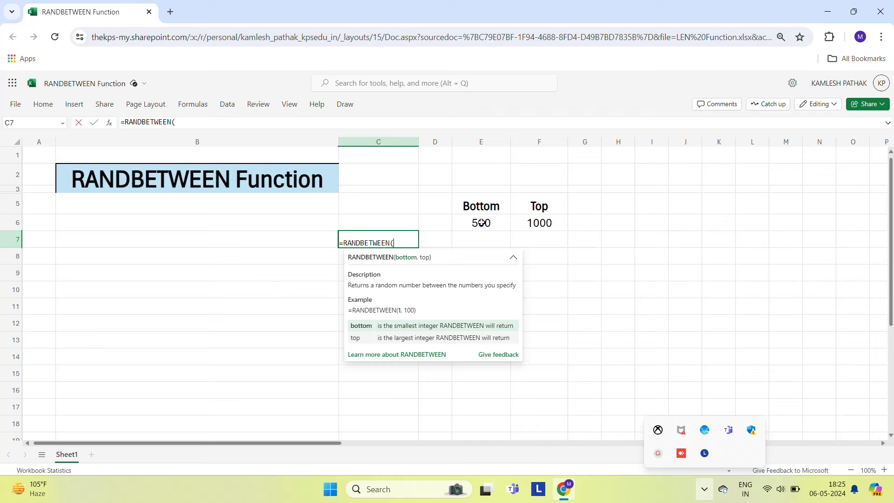
{"action": "type", "text": "500,"}
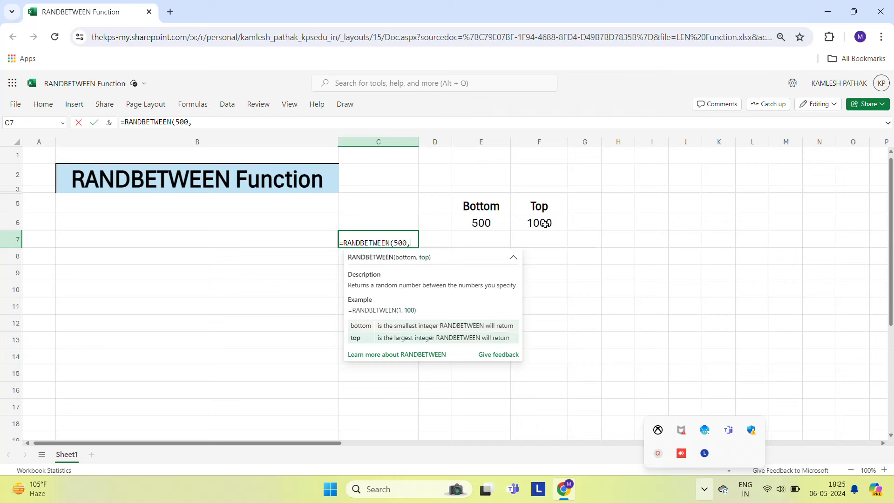
{"action": "type", "text": "1000"}
{"action": "key", "text": "Return"}
{"action": "key", "text": "Up"}
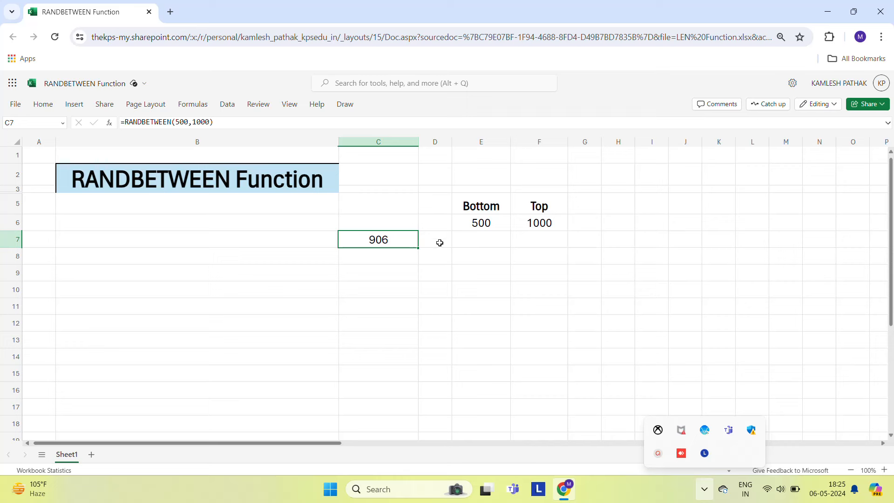
- Try copying the RANDBETWEEN formula from C7 down through C19, and undo the paste
{"action": "key", "text": "ctrl+c"}
{"action": "key", "text": "shift+Down"}
{"action": "key", "text": "shift+Down"}
{"action": "key", "text": "shift+Down"}
{"action": "key", "text": "shift+Down"}
{"action": "key", "text": "shift+Down"}
{"action": "key", "text": "shift+Down"}
{"action": "key", "text": "shift+Down"}
{"action": "key", "text": "shift+Down"}
{"action": "key", "text": "shift+Down"}
{"action": "key", "text": "shift+Down"}
{"action": "key", "text": "shift+Down"}
{"action": "key", "text": "shift+Down"}
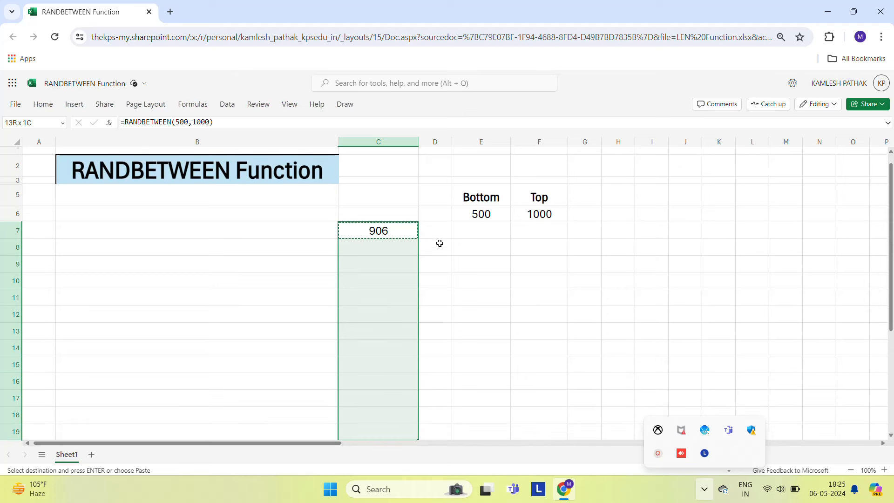
{"action": "key", "text": "ctrl+v"}
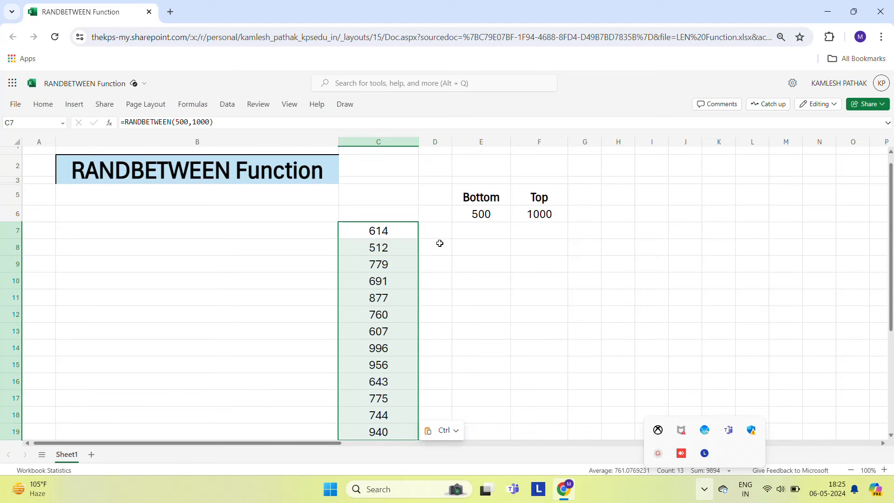
{"action": "key", "text": "ctrl+z"}
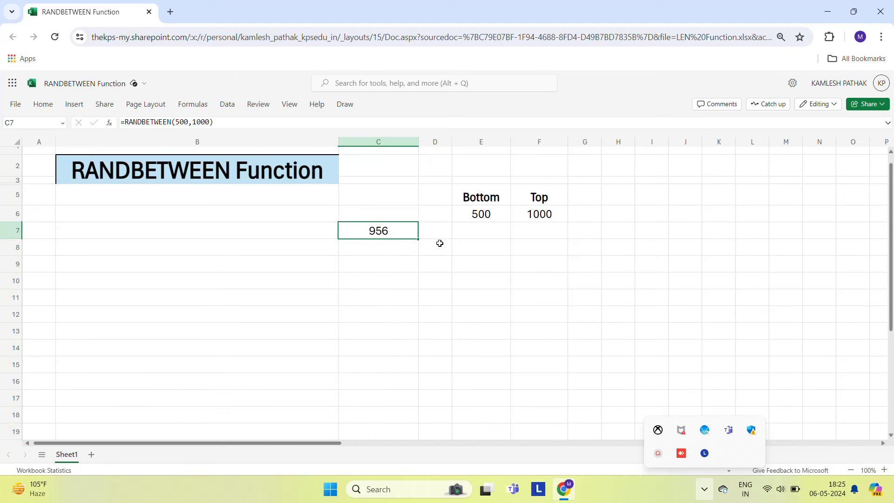
- Copy the RANDBETWEEN formula from C7 into the whole range C7:T21
{"action": "key", "text": "ctrl+c"}
{"action": "key", "text": "shift+Down"}
{"action": "key", "text": "shift+Down"}
{"action": "key", "text": "shift+Down"}
{"action": "key", "text": "shift+Down"}
{"action": "key", "text": "shift+Down"}
{"action": "key", "text": "shift+Down"}
{"action": "key", "text": "shift+Down"}
{"action": "key", "text": "shift+Down"}
{"action": "key", "text": "shift+Down"}
{"action": "key", "text": "shift+Down"}
{"action": "key", "text": "shift+Down"}
{"action": "key", "text": "shift+Down"}
{"action": "key", "text": "shift+Down"}
{"action": "key", "text": "shift+Down"}
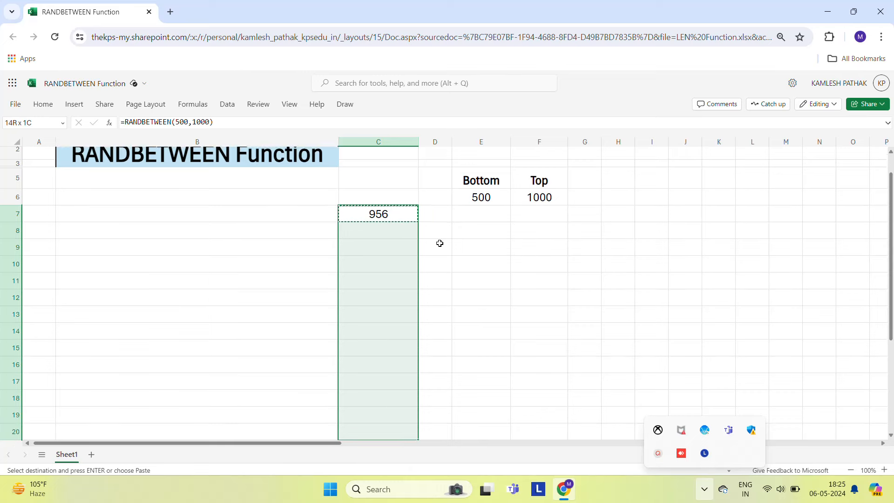
{"action": "key", "text": "shift+Right"}
{"action": "key", "text": "shift+Right"}
{"action": "key", "text": "shift+Right"}
{"action": "key", "text": "shift+Right"}
{"action": "key", "text": "shift+Right"}
{"action": "key", "text": "shift+Right"}
{"action": "key", "text": "shift+Right"}
{"action": "key", "text": "shift+Right"}
{"action": "key", "text": "shift+Right"}
{"action": "key", "text": "shift+Right"}
{"action": "key", "text": "shift+Right"}
{"action": "key", "text": "shift+Right"}
{"action": "key", "text": "shift+Right"}
{"action": "key", "text": "shift+Right"}
{"action": "key", "text": "shift+Right"}
{"action": "key", "text": "shift+Right"}
{"action": "key", "text": "shift+Right"}
{"action": "key", "text": "shift+Right"}
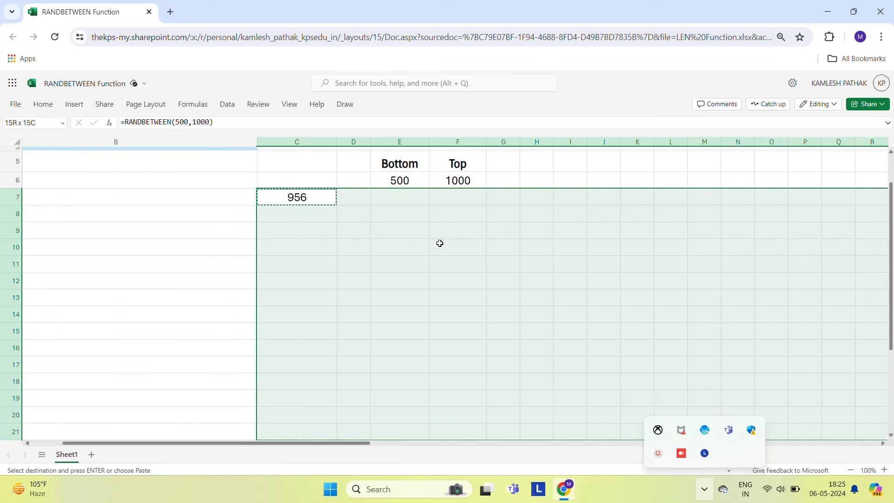
{"action": "key", "text": "ctrl+v"}
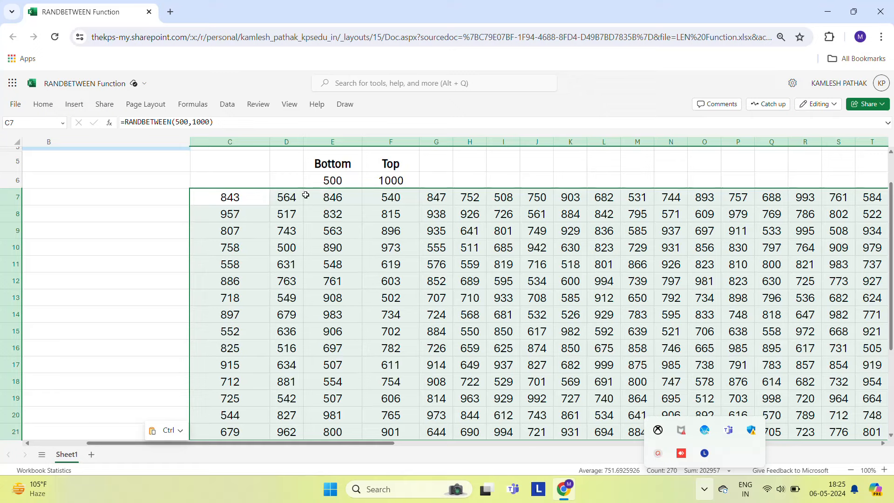
- Examine the formulas across row 7 and compare them with the Bottom and Top limits in E6 and F6
{"action": "left_click", "coordinate": [290, 196]}
{"action": "key", "text": "Right"}
{"action": "key", "text": "Right"}
{"action": "key", "text": "Right"}
{"action": "key", "text": "Right"}
{"action": "key", "text": "Right"}
{"action": "key", "text": "Right"}
{"action": "key", "text": "Right"}
{"action": "key", "text": "Right"}
{"action": "key", "text": "Right"}
{"action": "key", "text": "Right"}
{"action": "key", "text": "Right"}
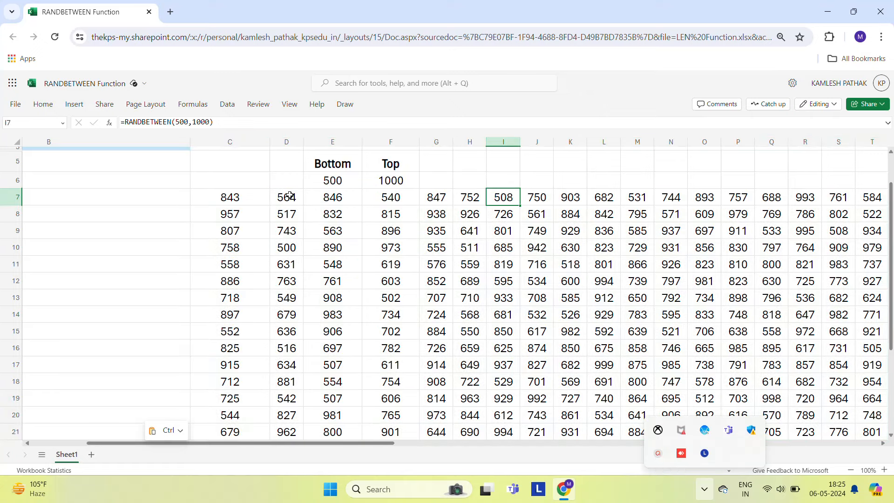
{"action": "key", "text": "Left"}
{"action": "key", "text": "Left"}
{"action": "key", "text": "Left"}
{"action": "key", "text": "Left"}
{"action": "key", "text": "Left"}
{"action": "key", "text": "Left"}
{"action": "key", "text": "Left"}
{"action": "key", "text": "Left"}
{"action": "key", "text": "Left"}
{"action": "key", "text": "Left"}
{"action": "key", "text": "Left"}
{"action": "key", "text": "Up"}
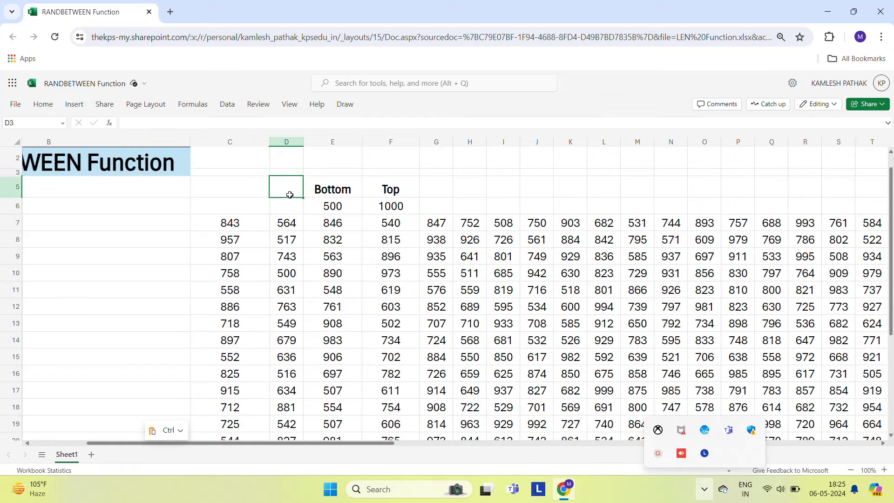
{"action": "key", "text": "Right"}
{"action": "key", "text": "Right"}
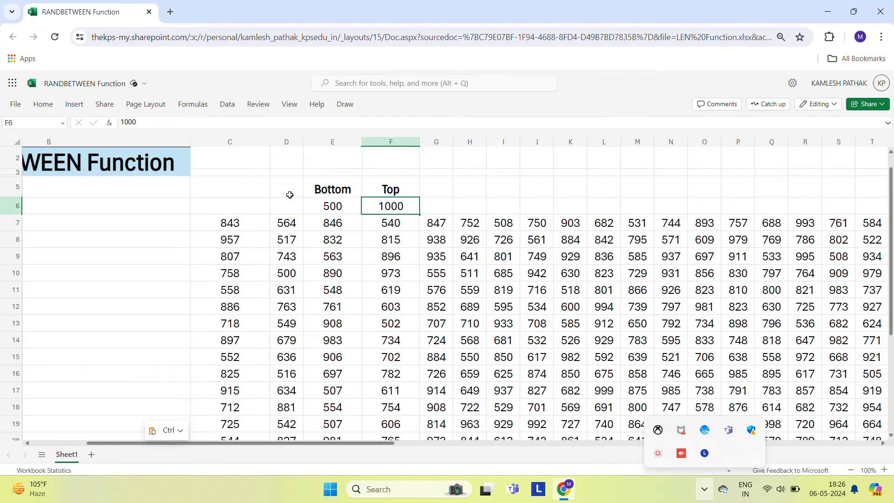
- Examine the random numbers down column C and the formulas across row 8 of the filled range
{"action": "key", "text": "Down"}
{"action": "key", "text": "Left"}
{"action": "key", "text": "Left"}
{"action": "key", "text": "Left"}
{"action": "key", "text": "ctrl+Down"}
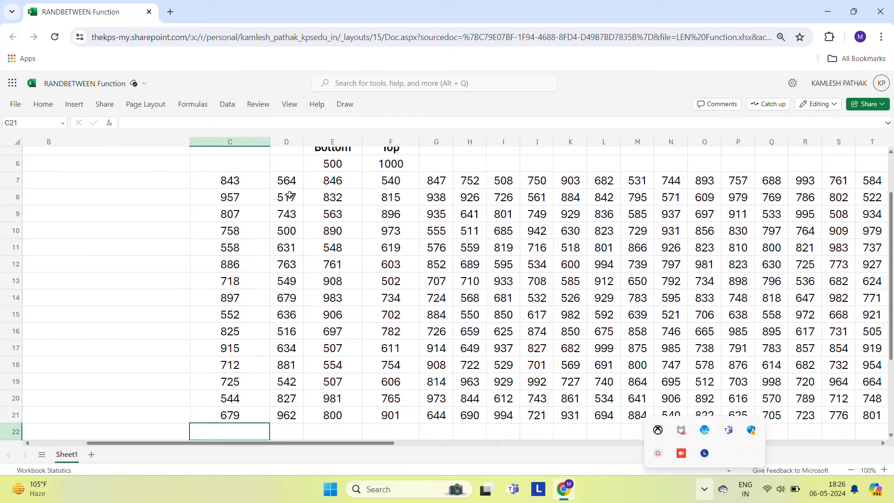
{"action": "key", "text": "Up"}
{"action": "key", "text": "ctrl+Up"}
{"action": "key", "text": "Up"}
{"action": "key", "text": "Down"}
{"action": "key", "text": "Down"}
{"action": "key", "text": "Right"}
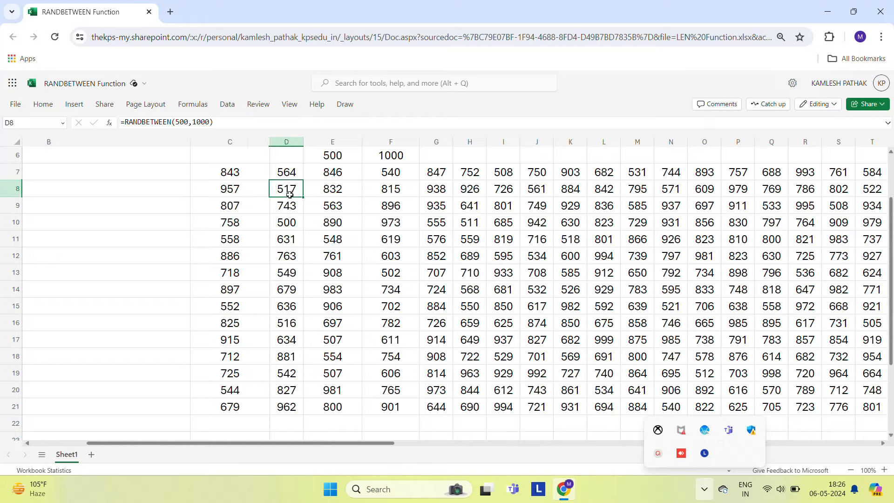
{"action": "key", "text": "Right"}
{"action": "key", "text": "Right"}
{"action": "key", "text": "Right"}
{"action": "key", "text": "Right"}
{"action": "key", "text": "Right"}
{"action": "key", "text": "Right"}
{"action": "key", "text": "Right"}
{"action": "key", "text": "Right"}
{"action": "key", "text": "Right"}
{"action": "key", "text": "Right"}
{"action": "key", "text": "Right"}
{"action": "key", "text": "Right"}
{"action": "key", "text": "Right"}
{"action": "key", "text": "Right"}
{"action": "key", "text": "Right"}
{"action": "key", "text": "Right"}
{"action": "key", "text": "Right"}
{"action": "key", "text": "Right"}
{"action": "key", "text": "Right"}
{"action": "key", "text": "Right"}
{"action": "key", "text": "ctrl+Left"}
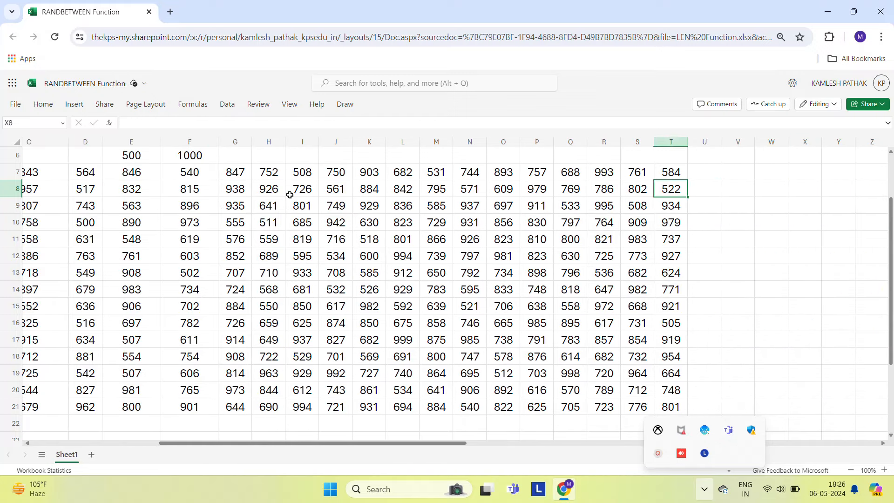
{"action": "key", "text": "Left"}
{"action": "key", "text": "Left"}
{"action": "key", "text": "Left"}
{"action": "key", "text": "Left"}
{"action": "key", "text": "Left"}
{"action": "key", "text": "Left"}
{"action": "key", "text": "Left"}
{"action": "key", "text": "Left"}
{"action": "key", "text": "Left"}
{"action": "key", "text": "Left"}
{"action": "key", "text": "Left"}
{"action": "key", "text": "Left"}
{"action": "key", "text": "Left"}
{"action": "key", "text": "Left"}
{"action": "key", "text": "Left"}
{"action": "key", "text": "Left"}
{"action": "key", "text": "Left"}
{"action": "key", "text": "Left"}
{"action": "key", "text": "Left"}
{"action": "key", "text": "ctrl+Up"}
{"action": "key", "text": "Down"}
{"action": "key", "text": "Down"}
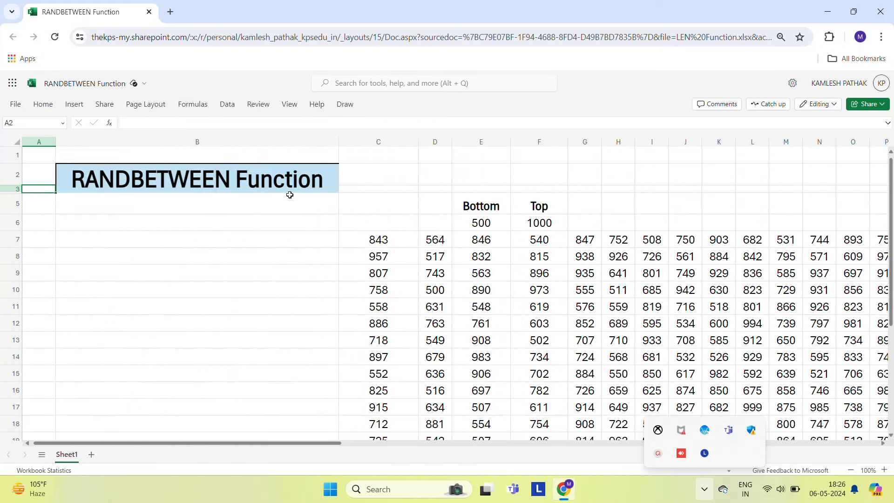
{"action": "key", "text": "Down"}
{"action": "key", "text": "Down"}
{"action": "key", "text": "Right"}
{"action": "key", "text": "Right"}
{"action": "key", "text": "Right"}
{"action": "key", "text": "Right"}
{"action": "key", "text": "Left"}
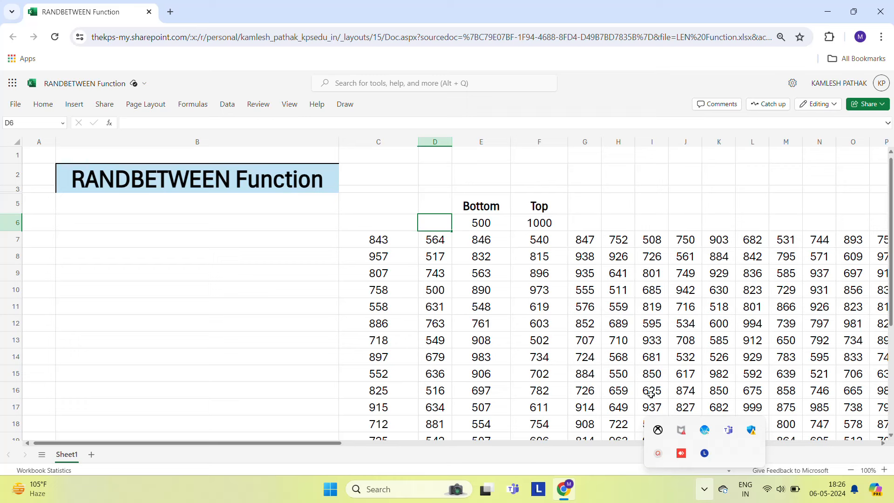
{"action": "left_click", "coordinate": [701, 495]}
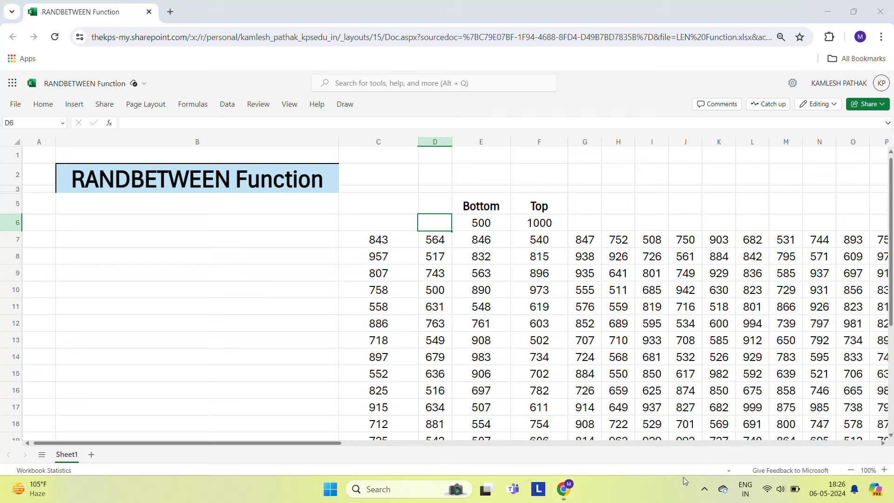
{"action": "left_click", "coordinate": [702, 493]}
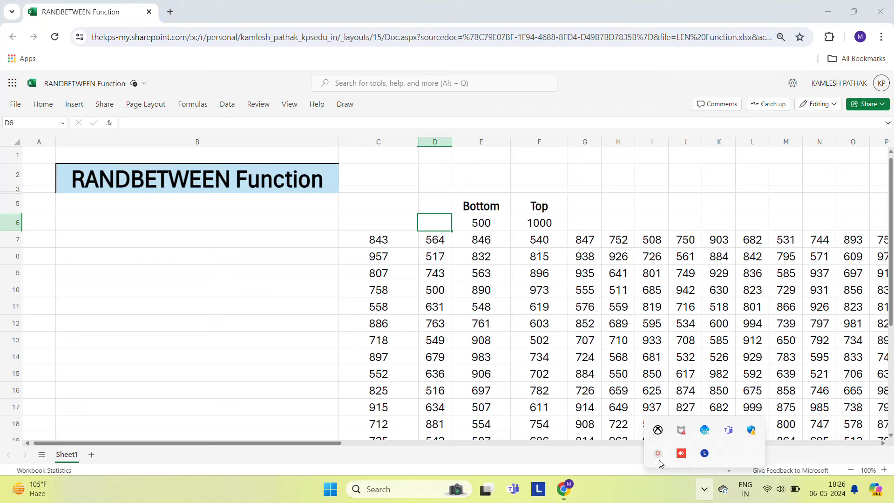